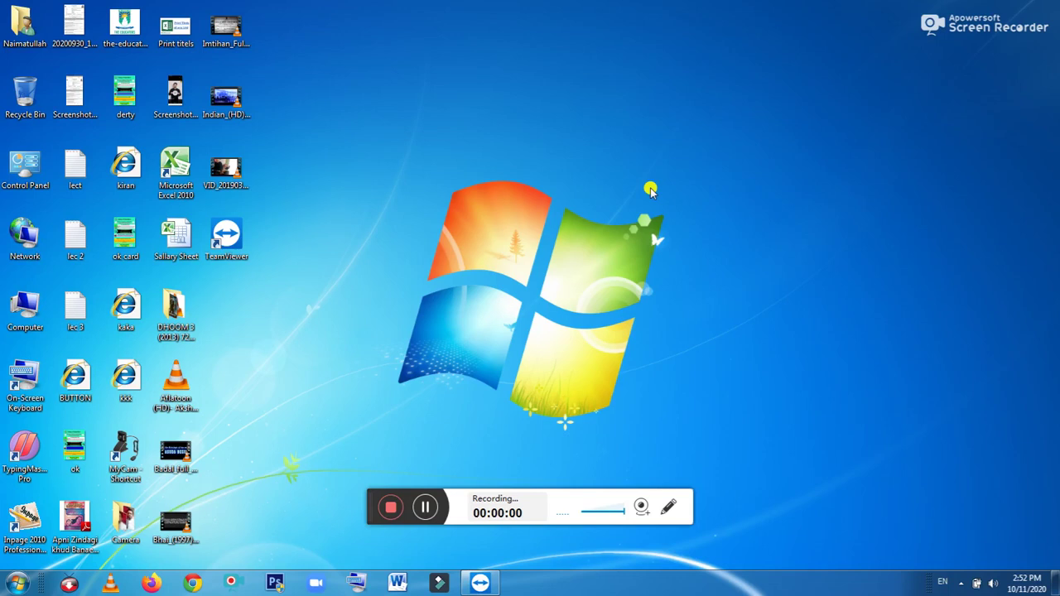
- Move the recorder controls aside, refresh the desktop, and open Run with 'ph' typed
mouse_move(368, 495)
left_mouse_down()
mouse_move(507, 553)
mouse_move(501, 578)
left_mouse_up()
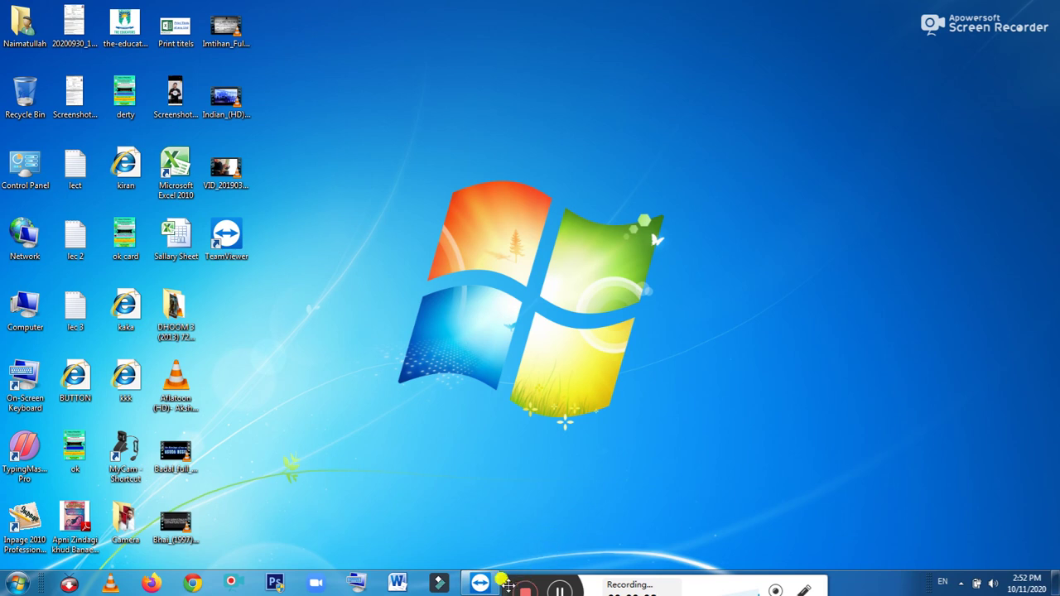
left_click_drag(506, 582, 508, 593)
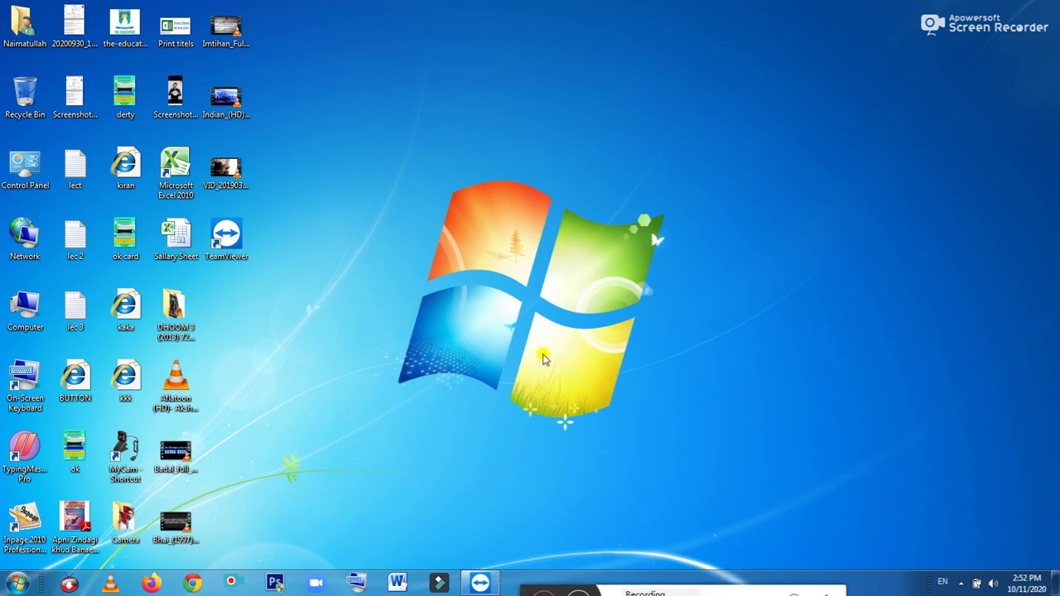
right_click(545, 333)
left_click(591, 373)
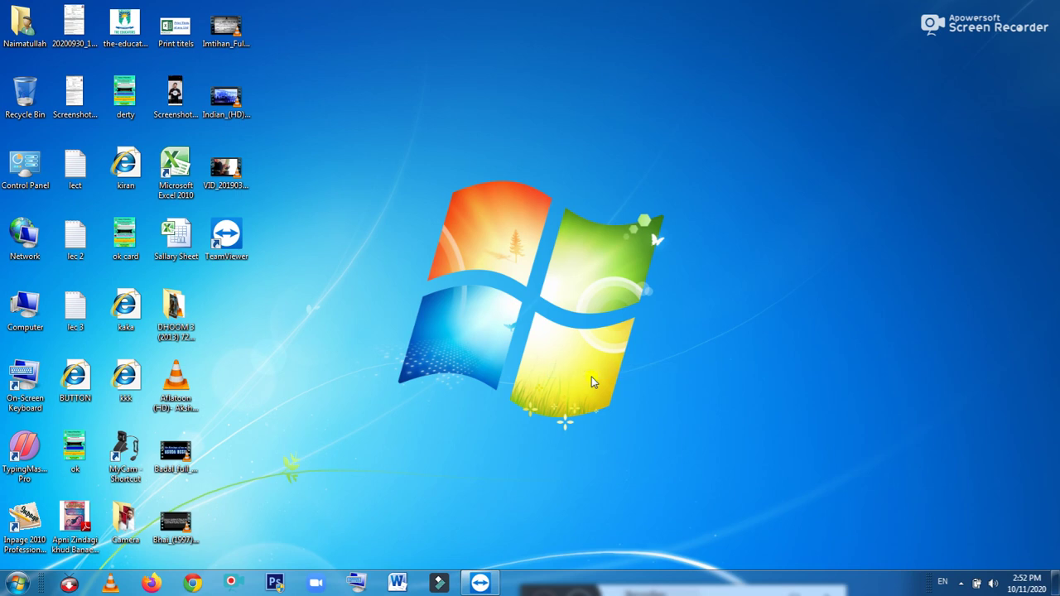
key("super+r")
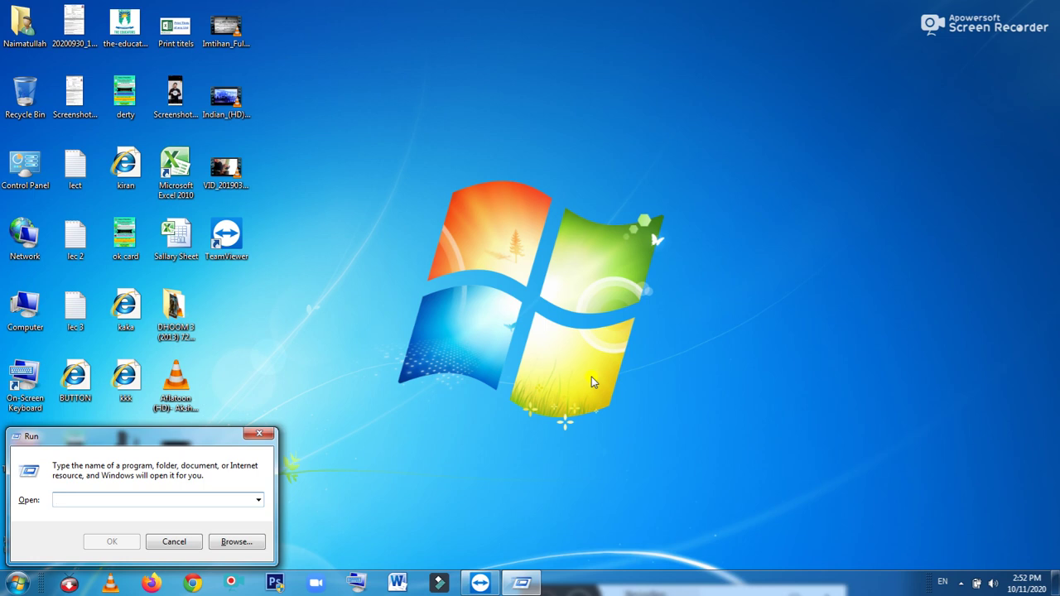
type("photoshop")
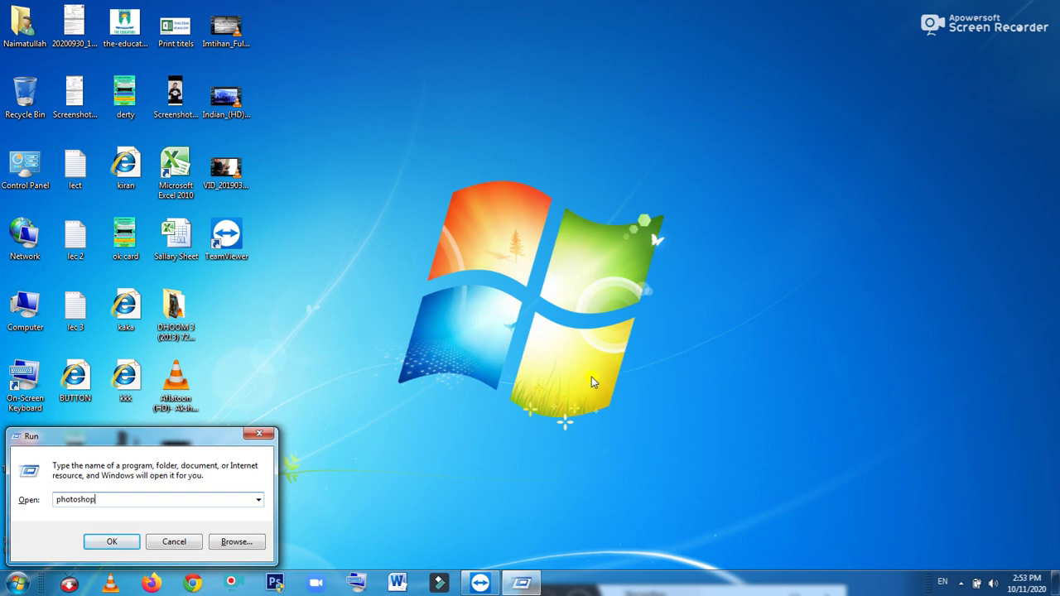
- Launch Photoshop by running 'photoshop' from the Run dialog
key("Return")
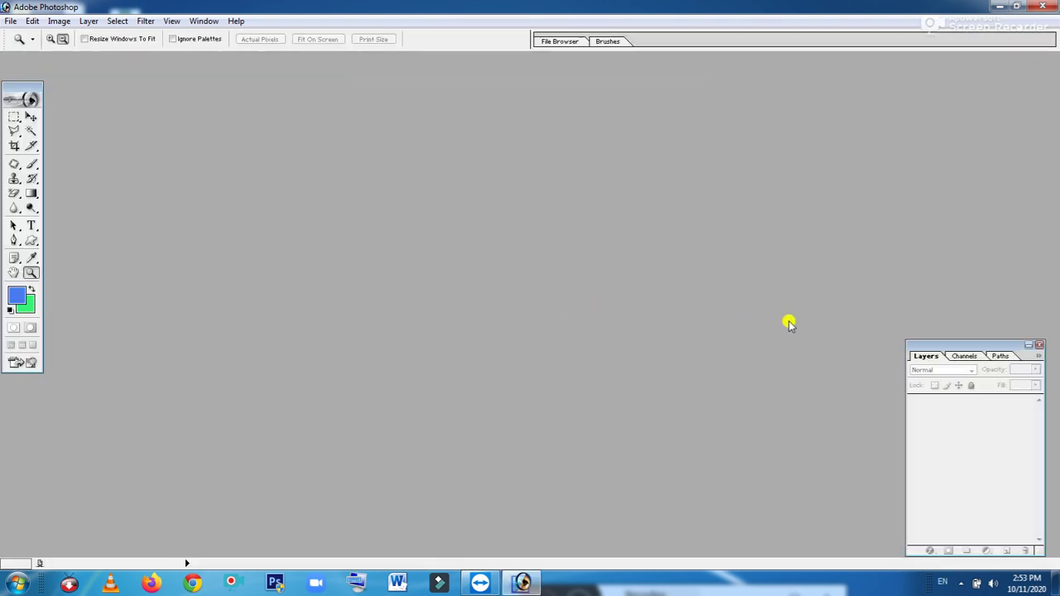
- Widen the Layers panel and settle it at the lower right, then raise the toolbox
left_click(942, 345)
left_click_drag(943, 345, 924, 357)
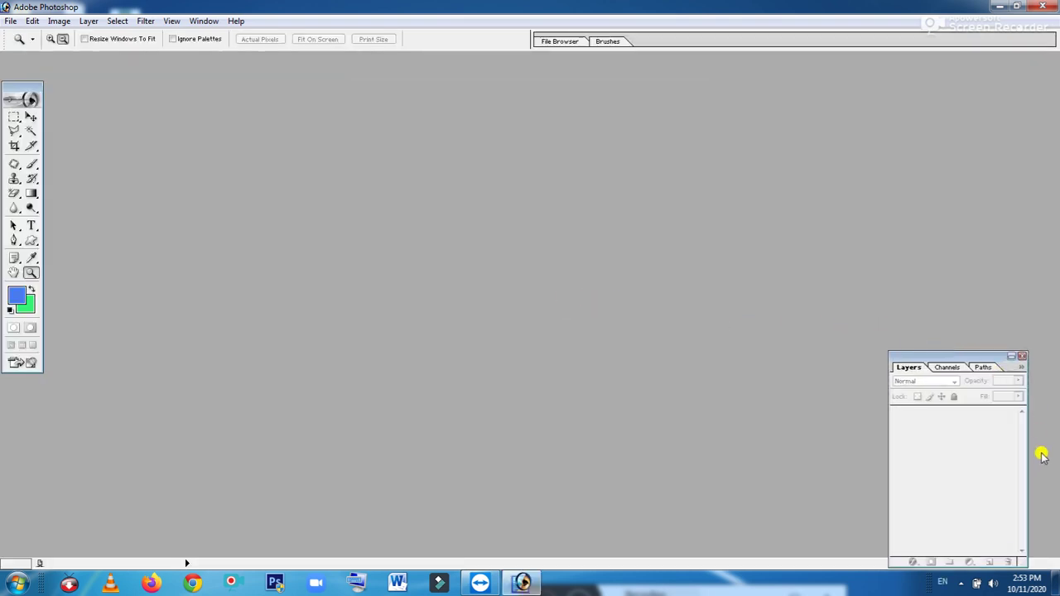
left_click_drag(1024, 559, 1045, 546)
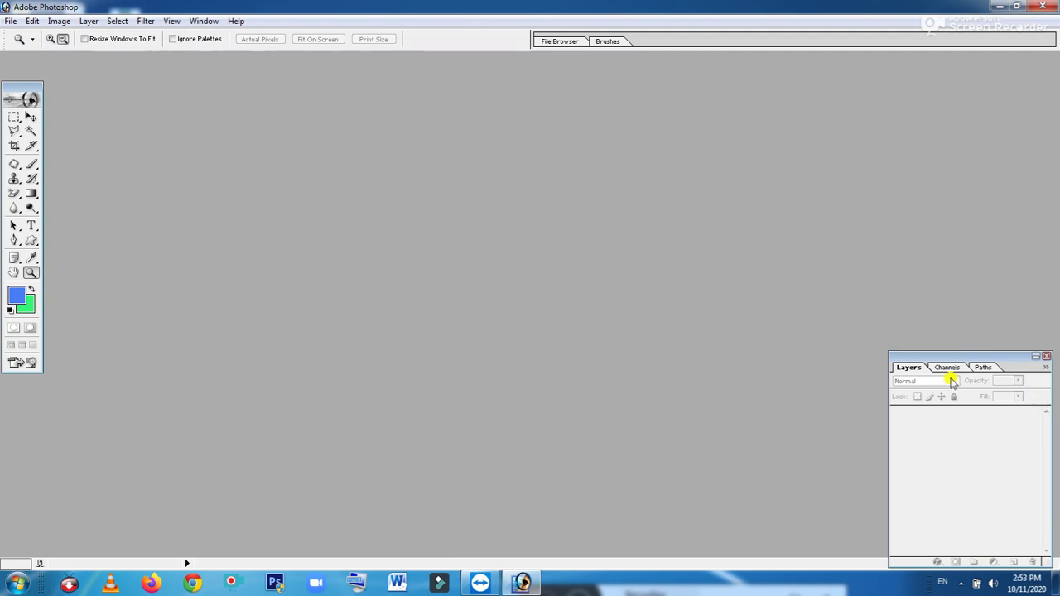
left_click_drag(944, 356, 920, 304)
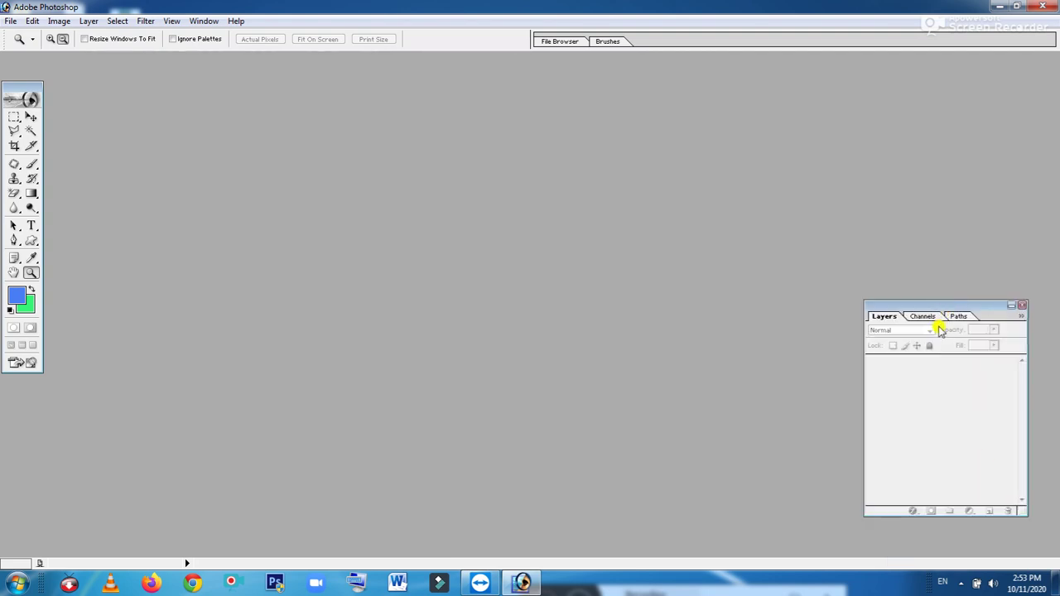
left_click(939, 303)
left_click_drag(954, 340, 969, 373)
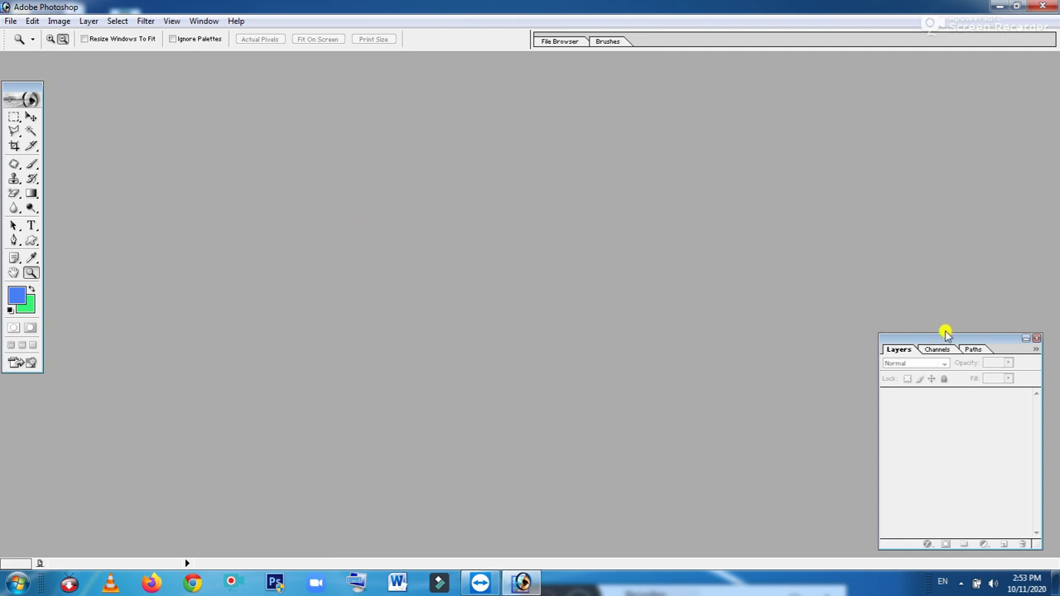
left_click_drag(941, 339, 933, 340)
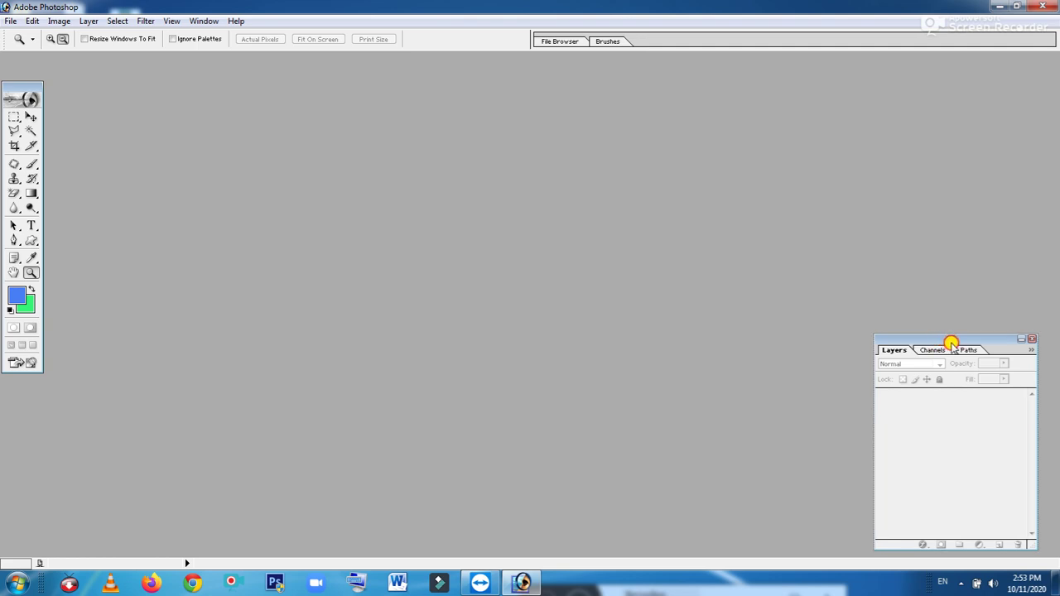
left_click_drag(961, 344, 964, 343)
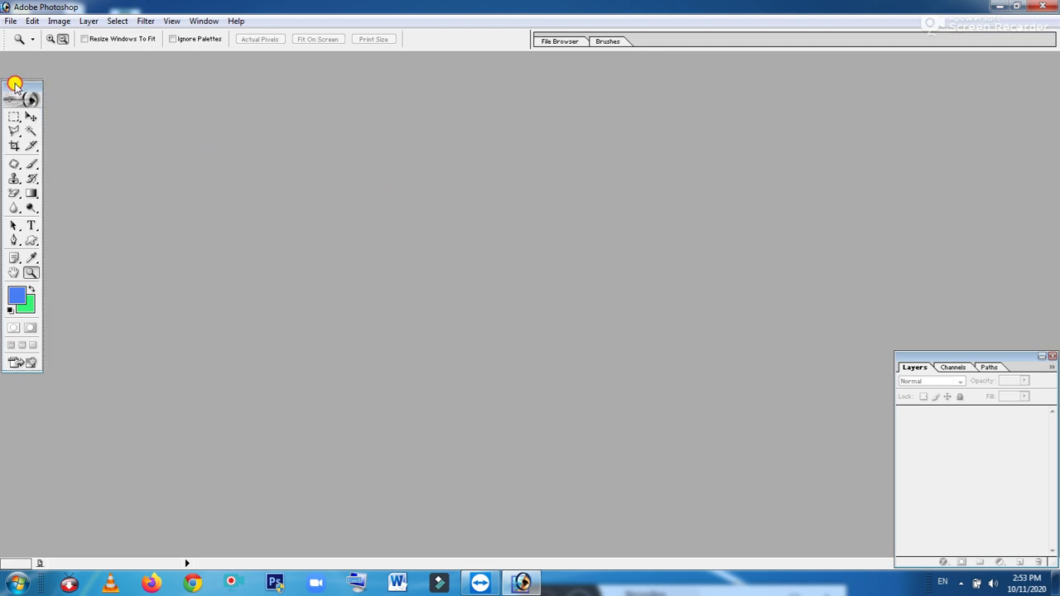
left_click_drag(16, 91, 14, 63)
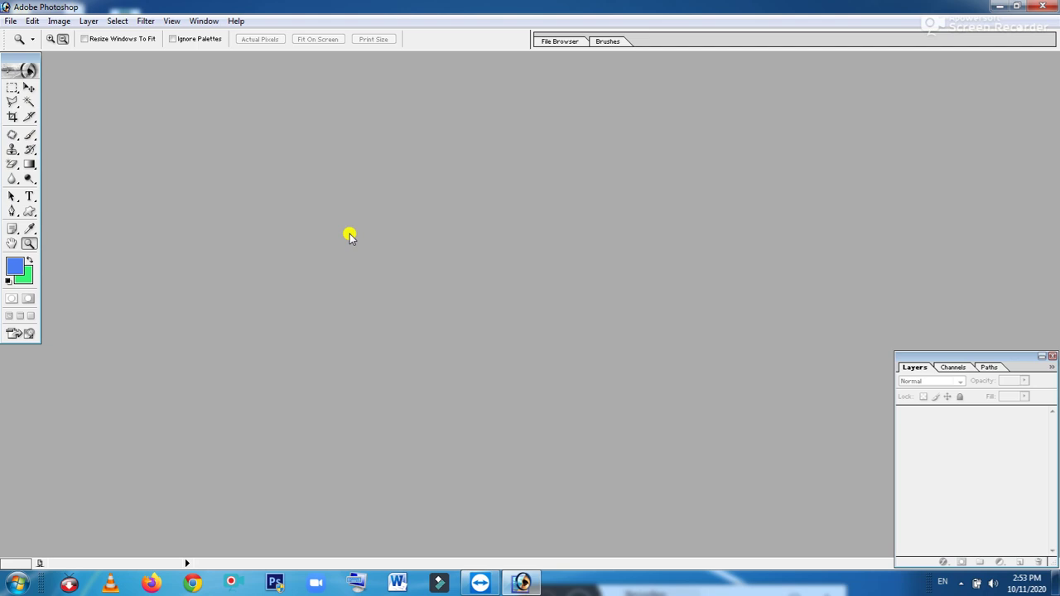
- Open IMG_20200921_150429 from the Desktop's Camera folder and centre its window
left_click(11, 20)
left_click(35, 50)
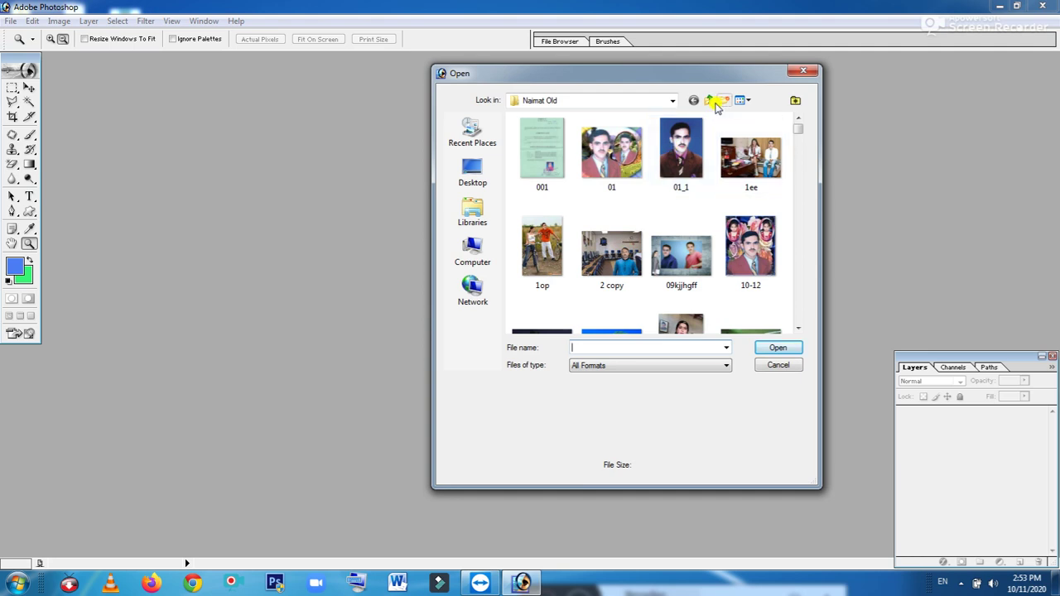
left_click(709, 101)
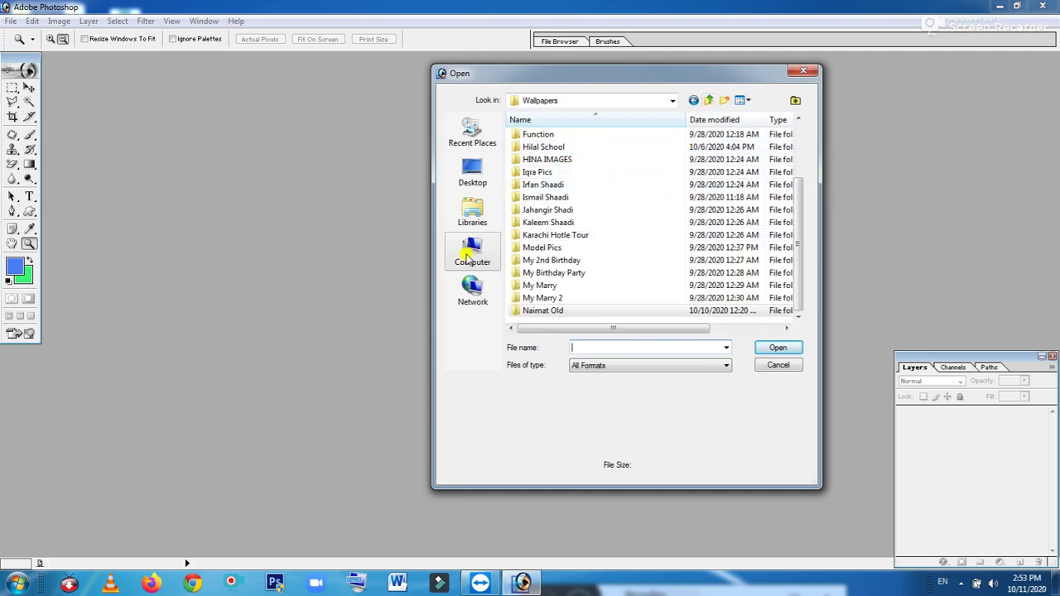
left_click(474, 185)
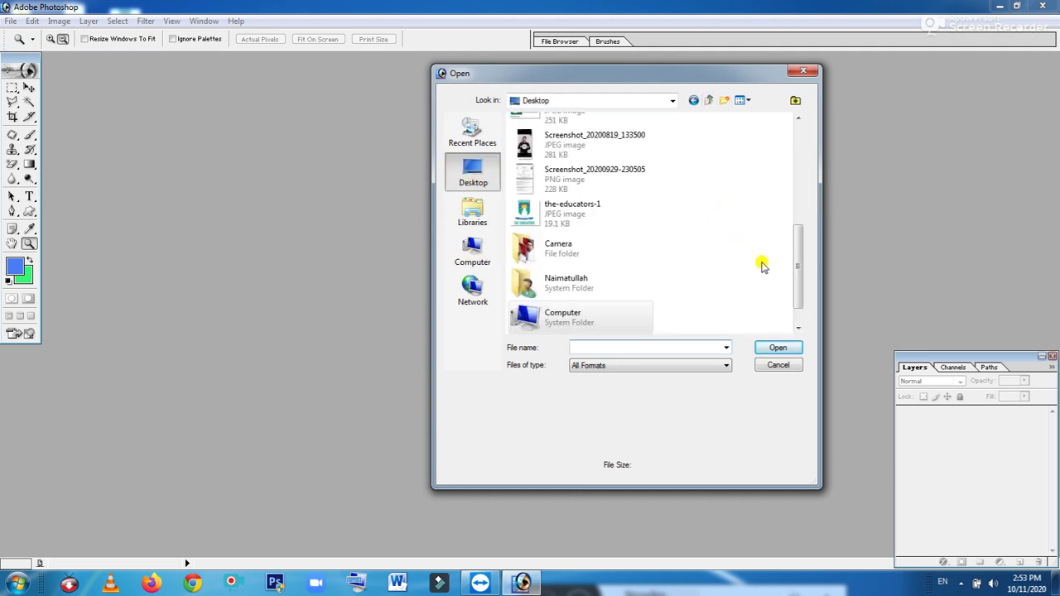
double_click(550, 249)
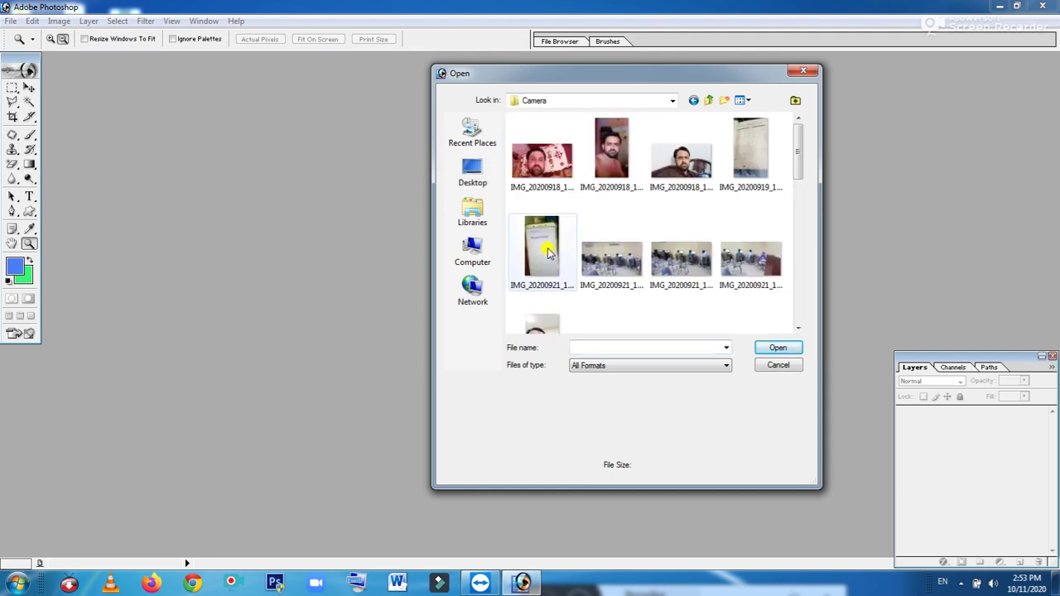
left_click_drag(800, 132, 807, 163)
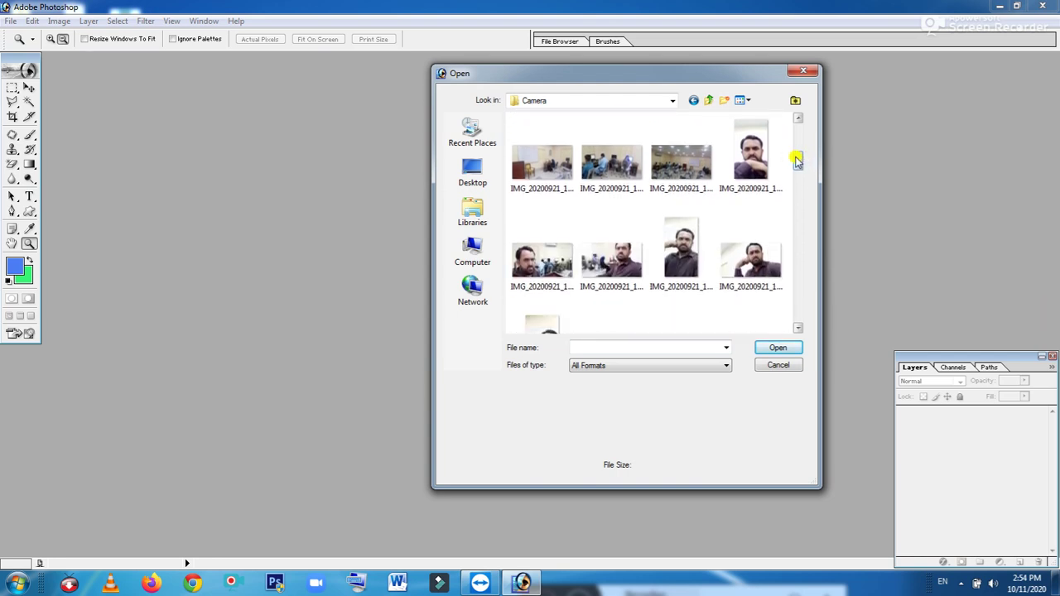
left_click(750, 153)
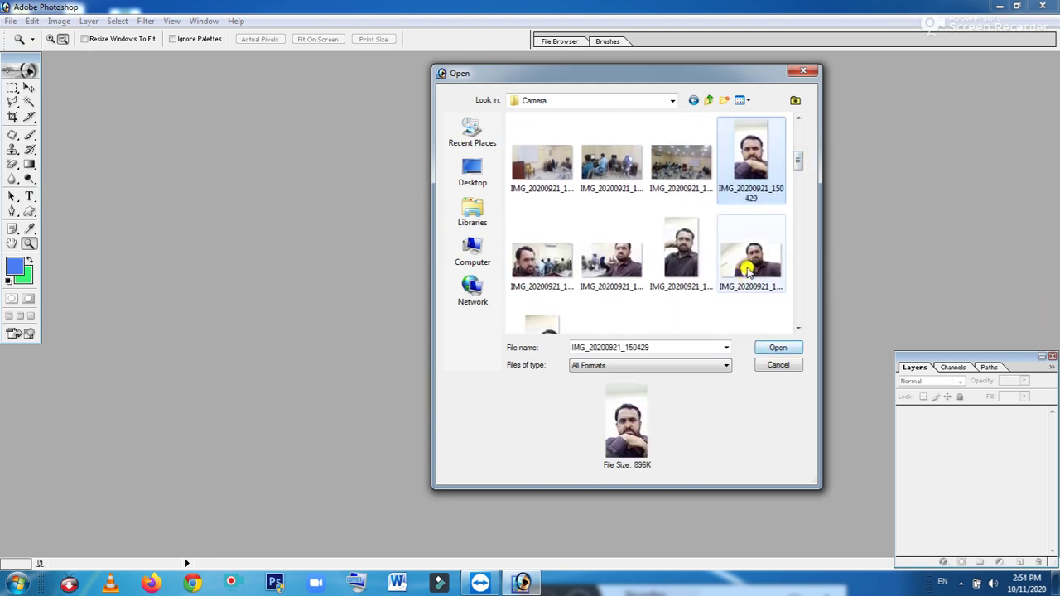
left_click(779, 347)
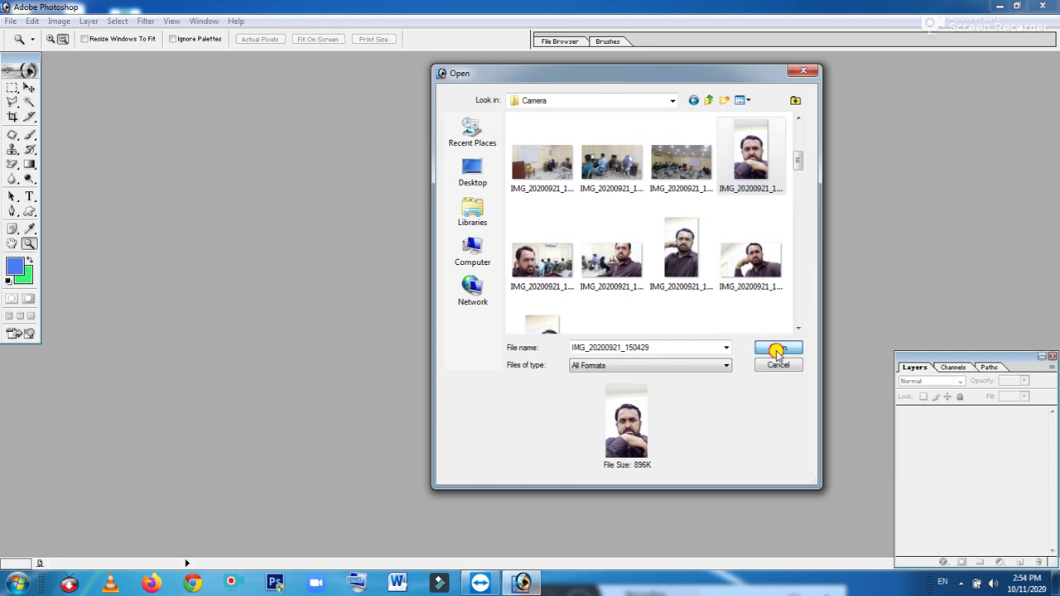
left_click_drag(101, 66, 550, 89)
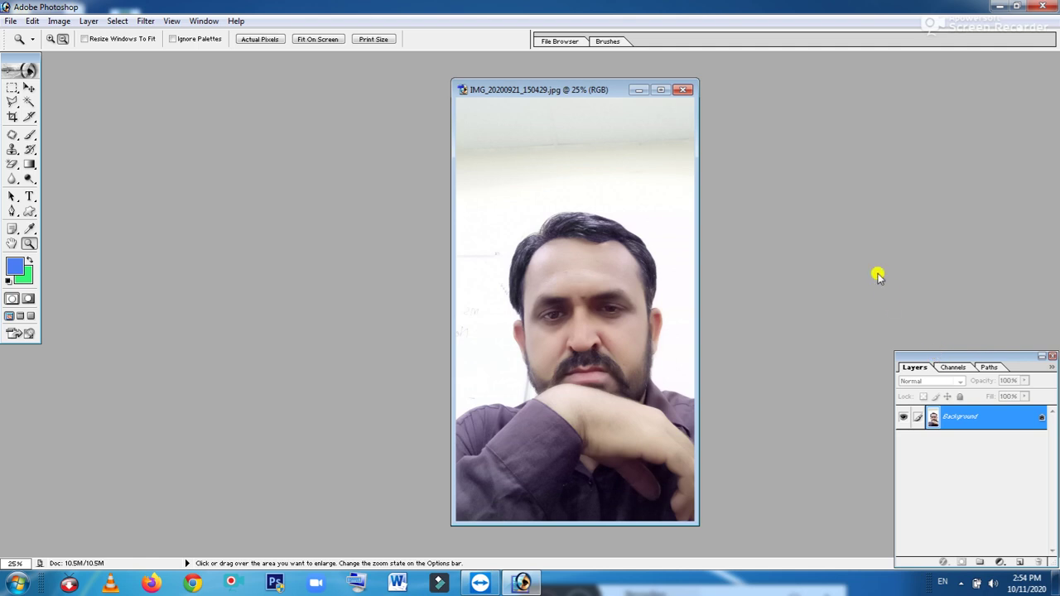
- Convert the Background into editable Layer 0 and reposition the photo window
left_click_drag(942, 355, 877, 273)
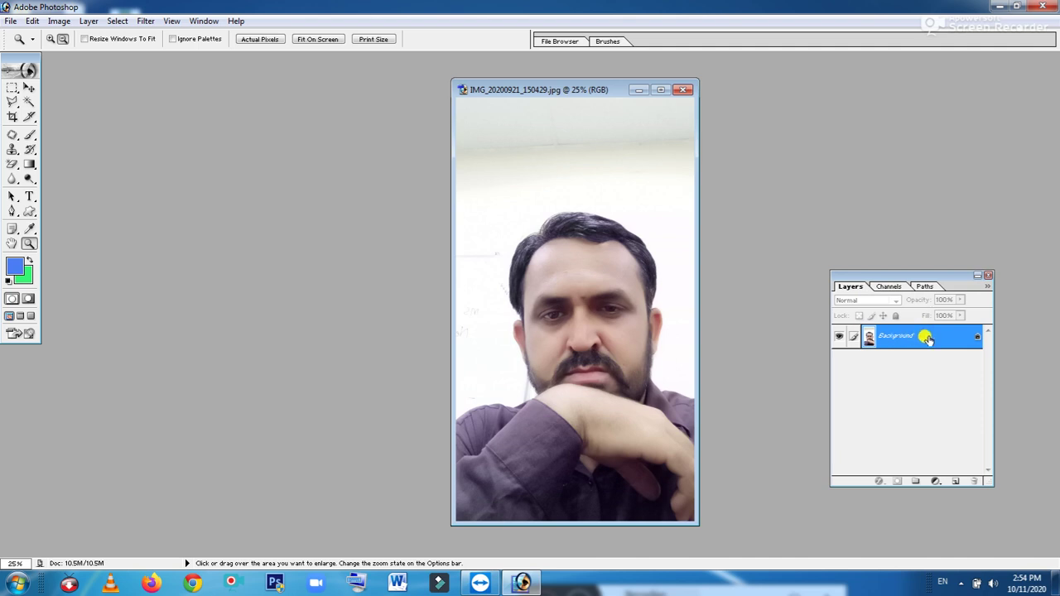
double_click(909, 340)
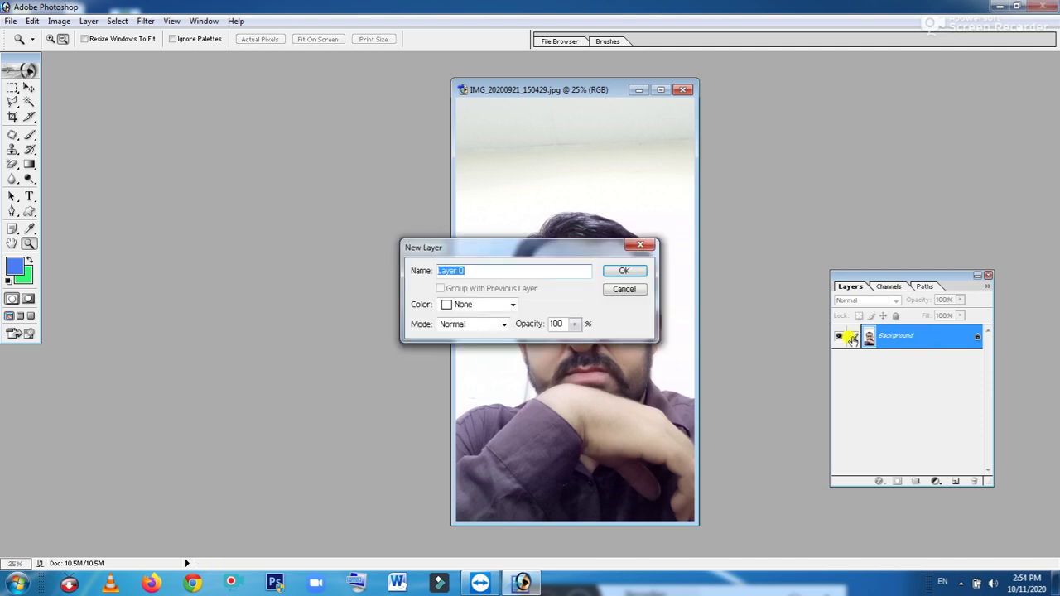
left_click(621, 273)
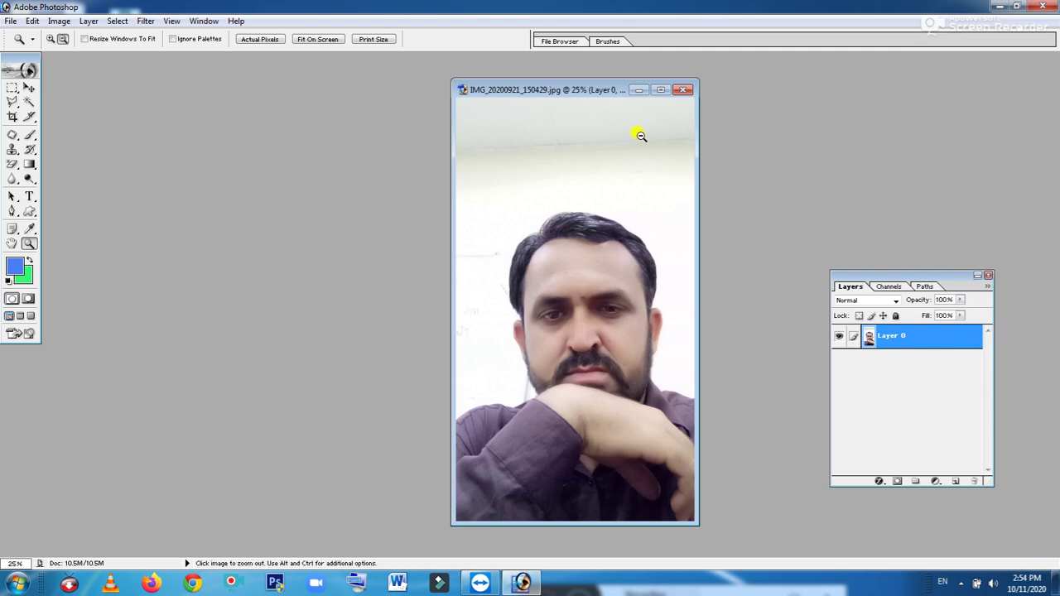
mouse_move(598, 87)
left_mouse_down()
mouse_move(332, 116)
mouse_move(371, 76)
left_mouse_up()
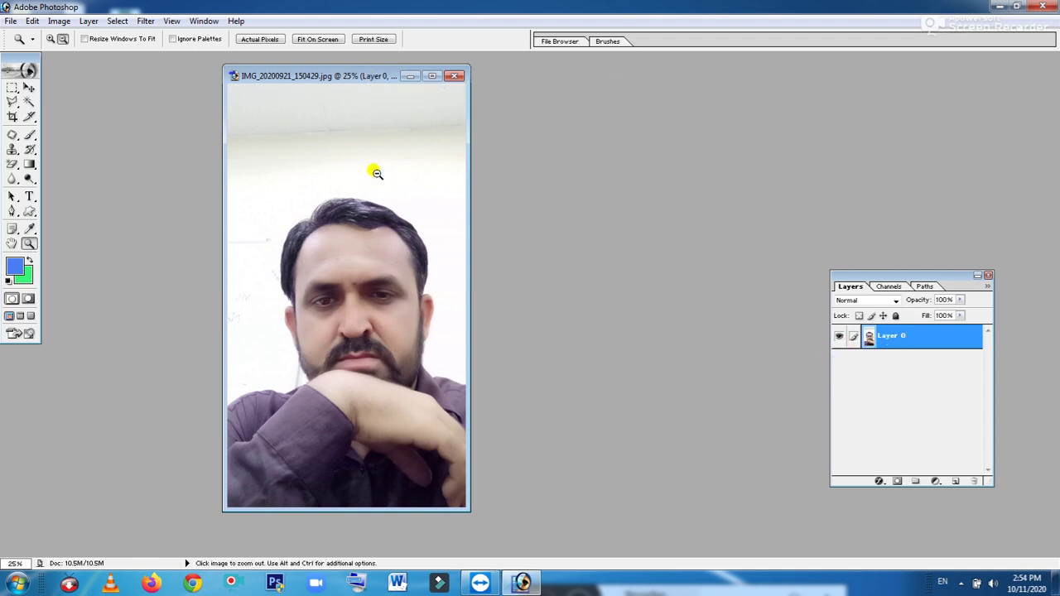
mouse_move(270, 76)
left_mouse_down()
mouse_move(329, 103)
mouse_move(342, 93)
left_mouse_up()
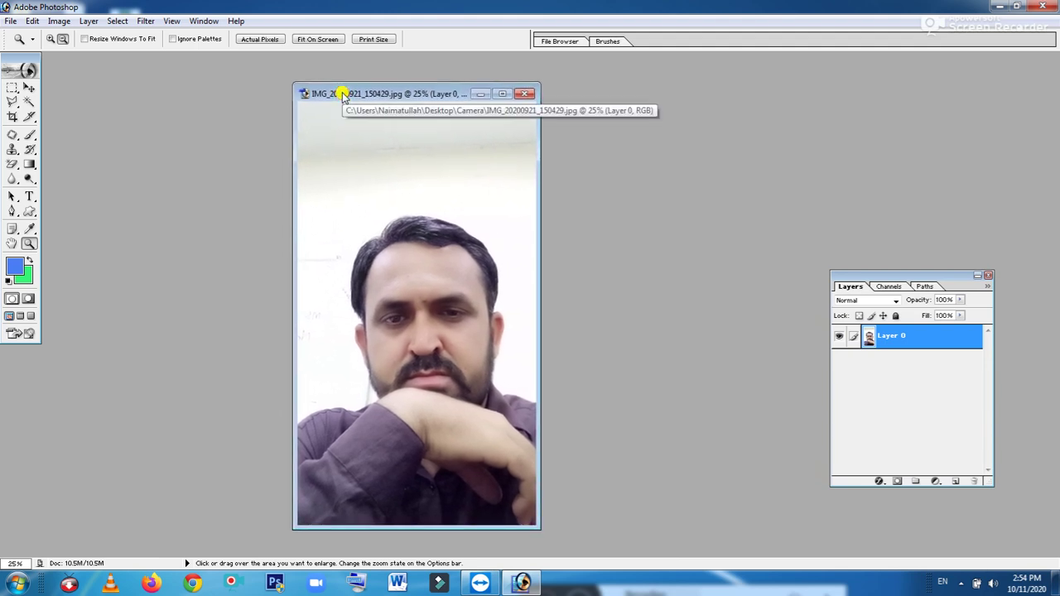
key("alt")
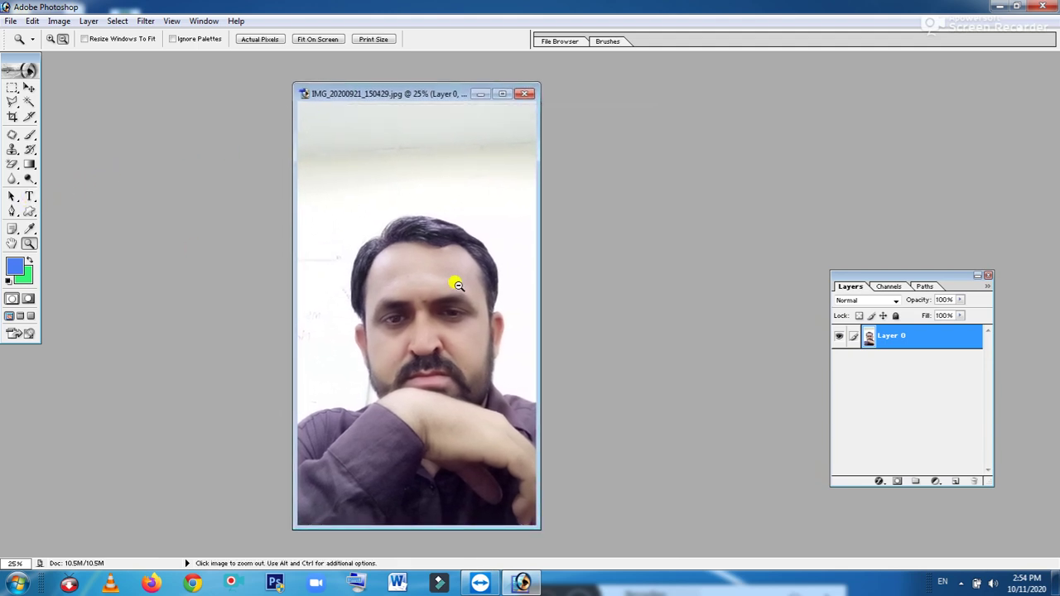
- Type the person's name as 48 pt Arial Bold text near the photo's top and commit it
left_click(29, 199)
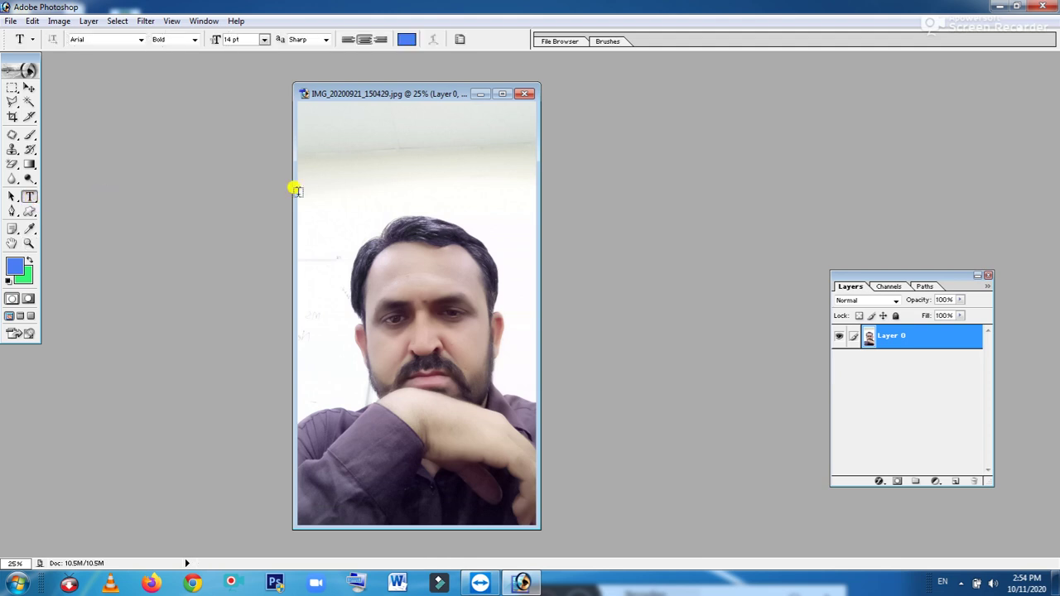
left_click(312, 144)
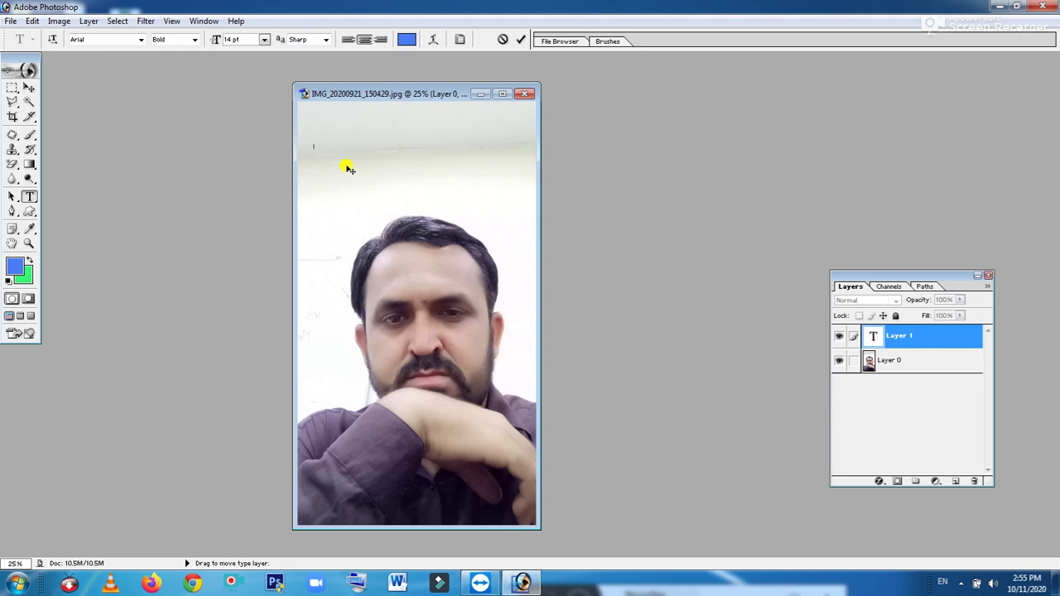
left_click(263, 39)
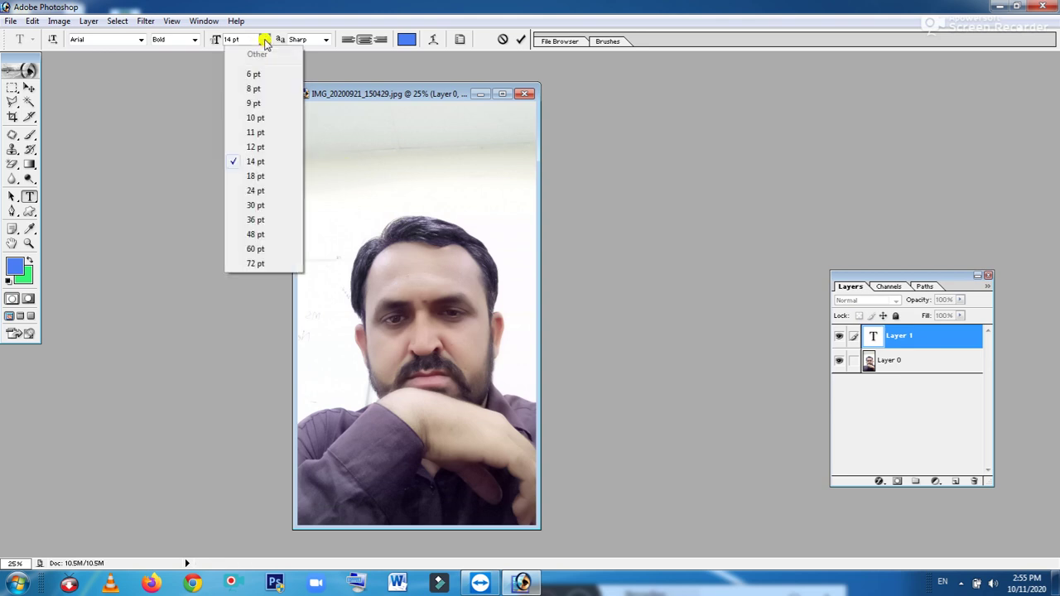
left_click(255, 234)
type("aimatullah")
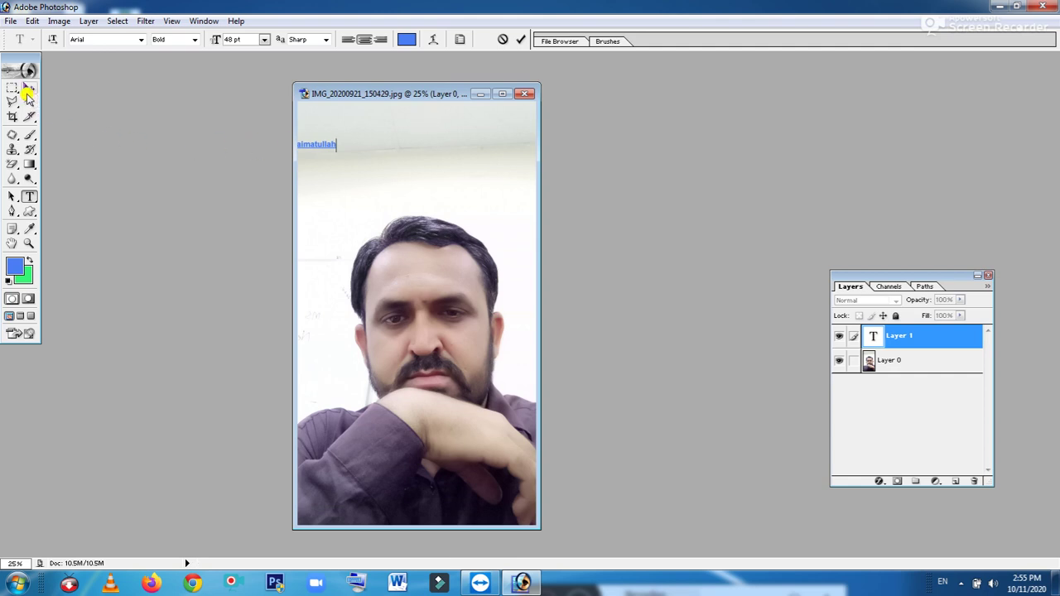
left_click(27, 91)
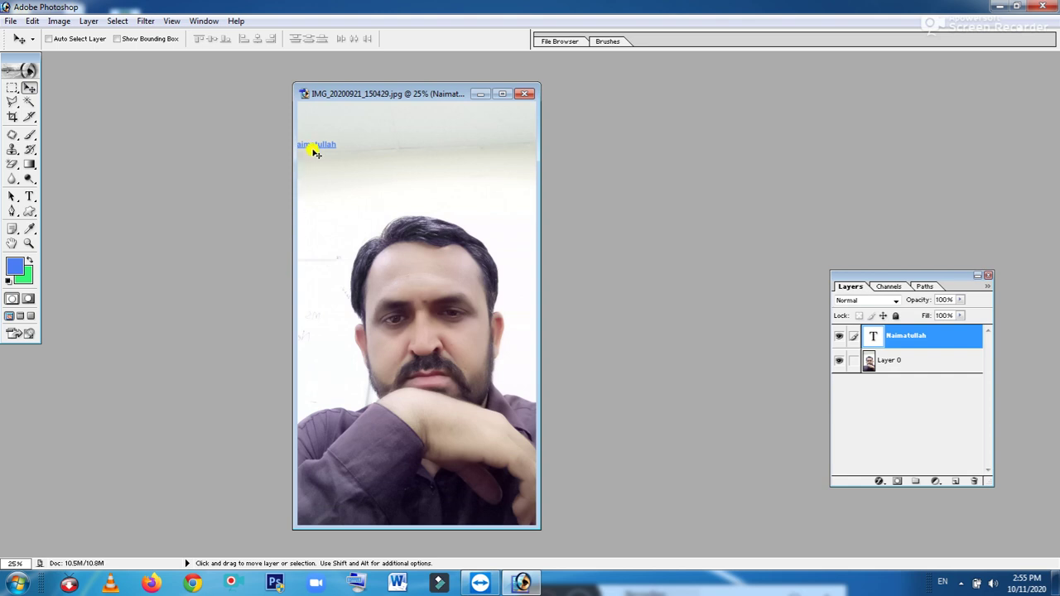
- Drag the name text to the top centre and put its layer into Free Transform
mouse_move(314, 149)
left_mouse_down()
mouse_move(423, 149)
mouse_move(399, 152)
mouse_move(412, 142)
mouse_move(393, 140)
left_mouse_up()
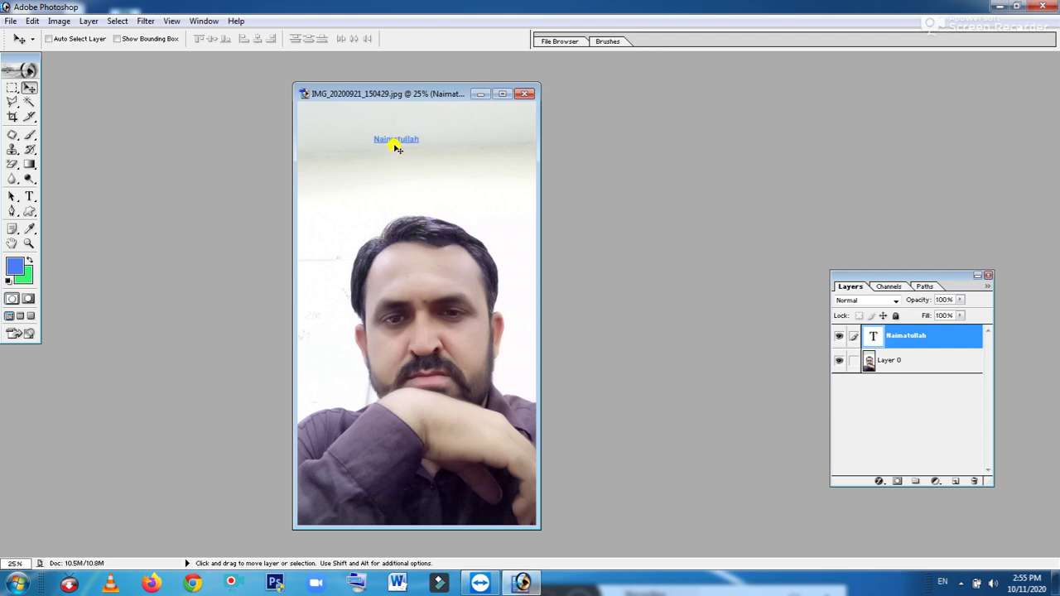
left_click_drag(397, 144, 403, 151)
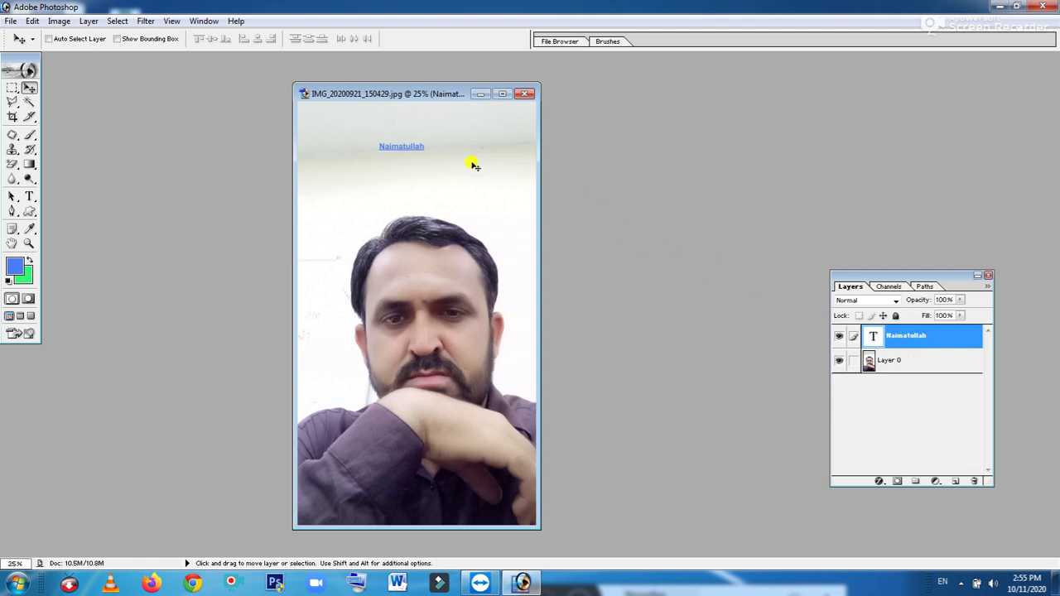
left_click_drag(408, 145, 416, 150)
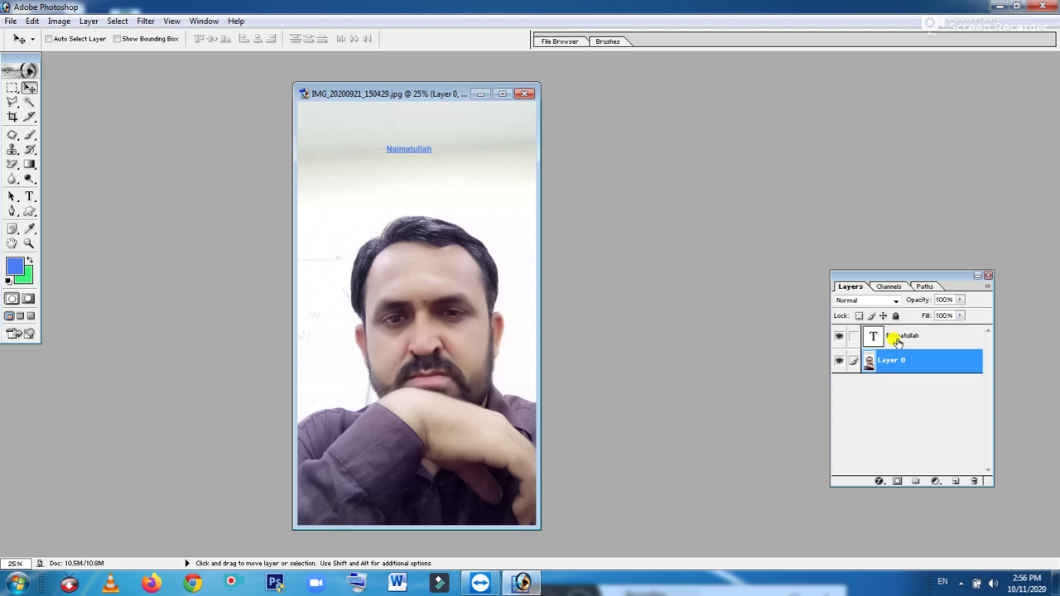
left_click(896, 339)
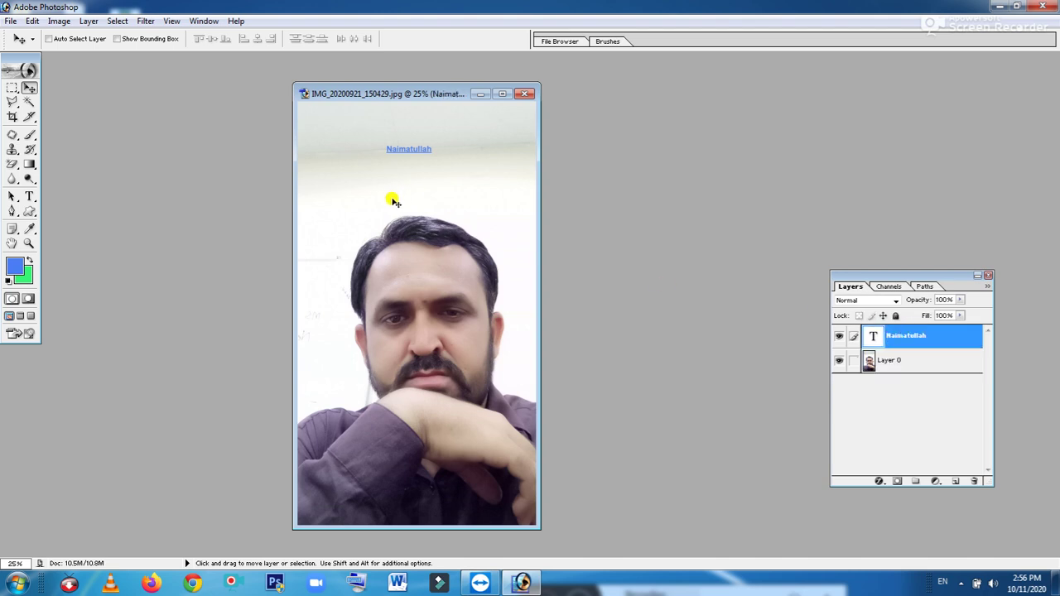
key("ctrl+t")
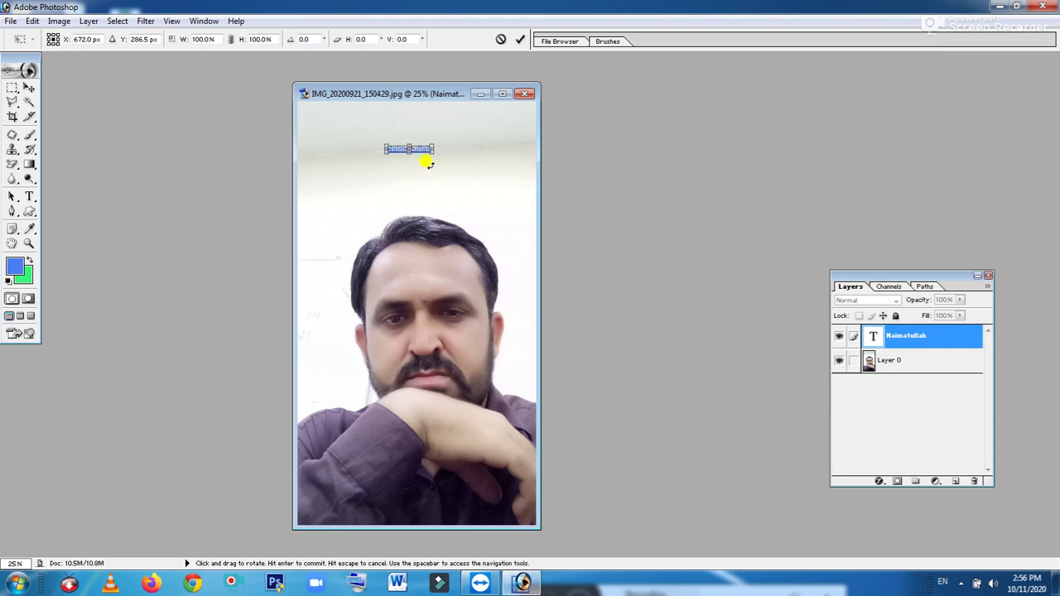
- Scale the name text to 463% width and 843% height and commit
mouse_move(427, 148)
left_mouse_down()
mouse_move(467, 172)
mouse_move(503, 175)
left_mouse_up()
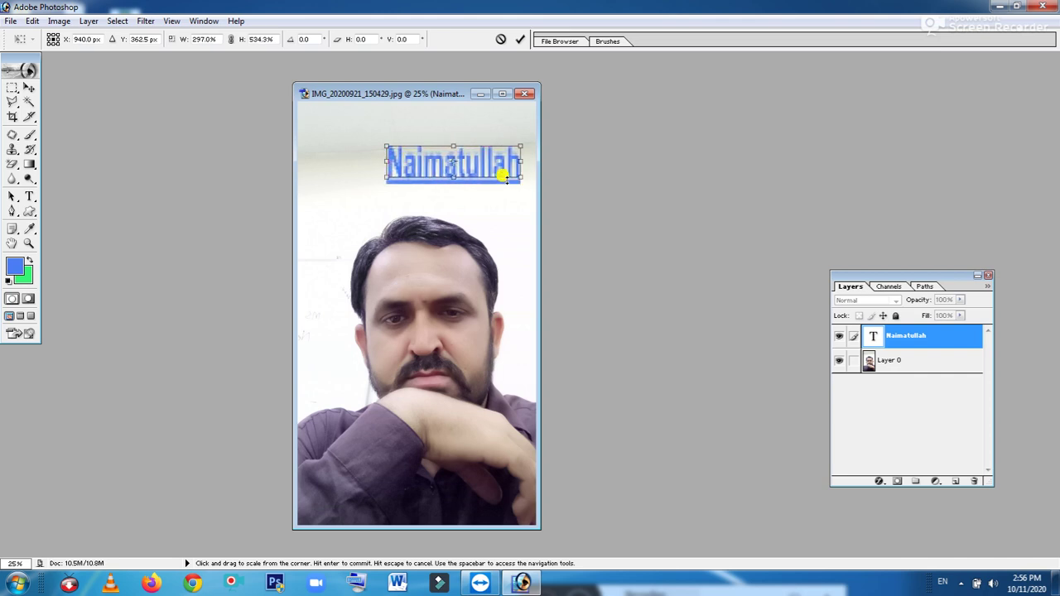
left_click_drag(386, 163, 304, 156)
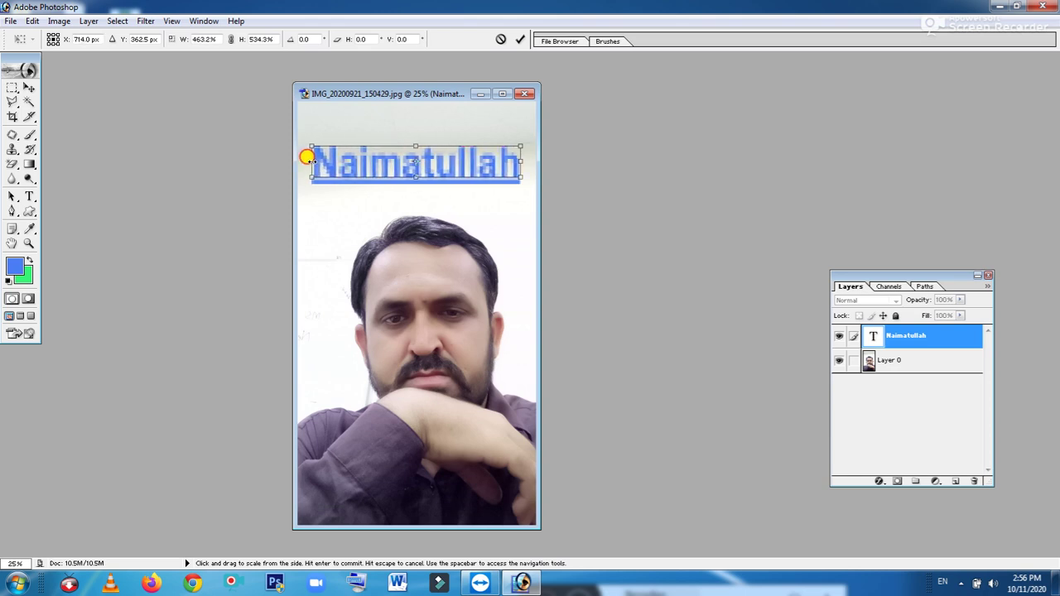
left_click_drag(416, 146, 409, 128)
key("Return")
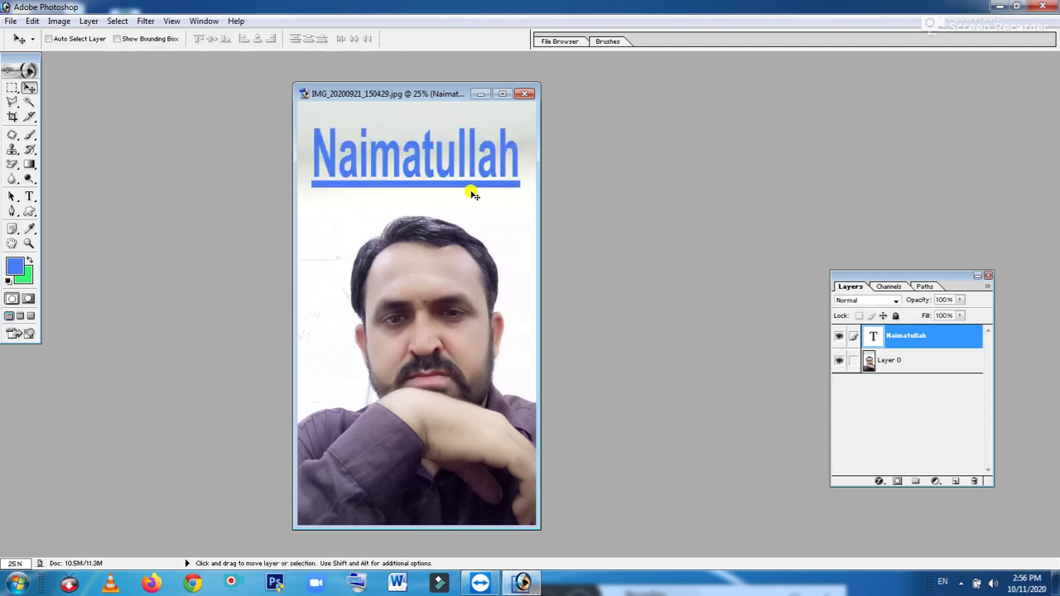
- Shift the photo layer down slightly and move the name text up toward the top edge
left_click_drag(422, 147, 423, 147)
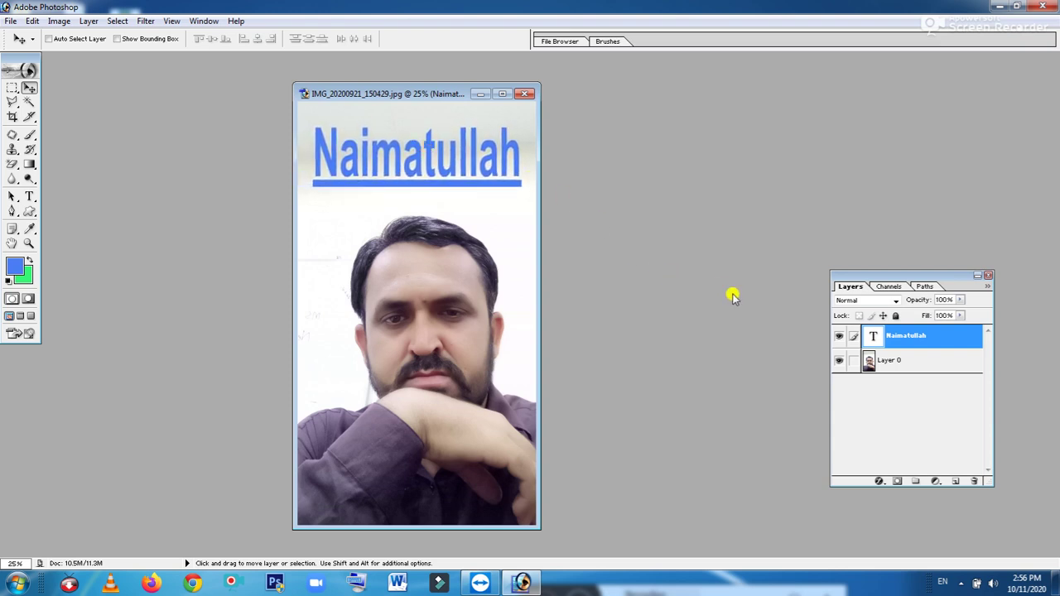
left_click(884, 363)
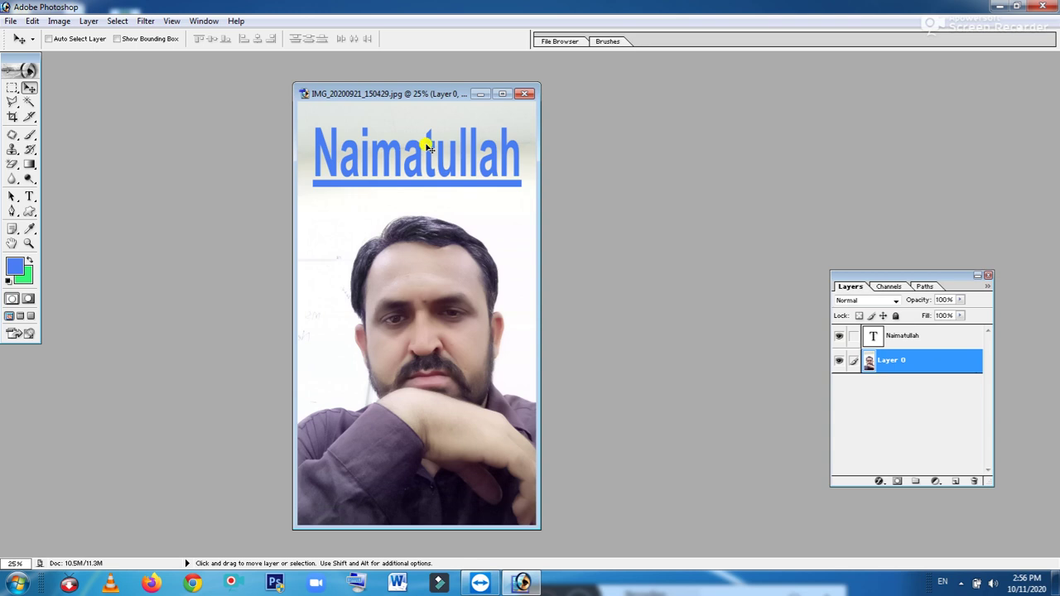
left_click_drag(425, 147, 428, 144)
mouse_move(404, 116)
left_mouse_down()
mouse_move(405, 161)
mouse_move(402, 119)
left_mouse_up()
left_click(912, 341)
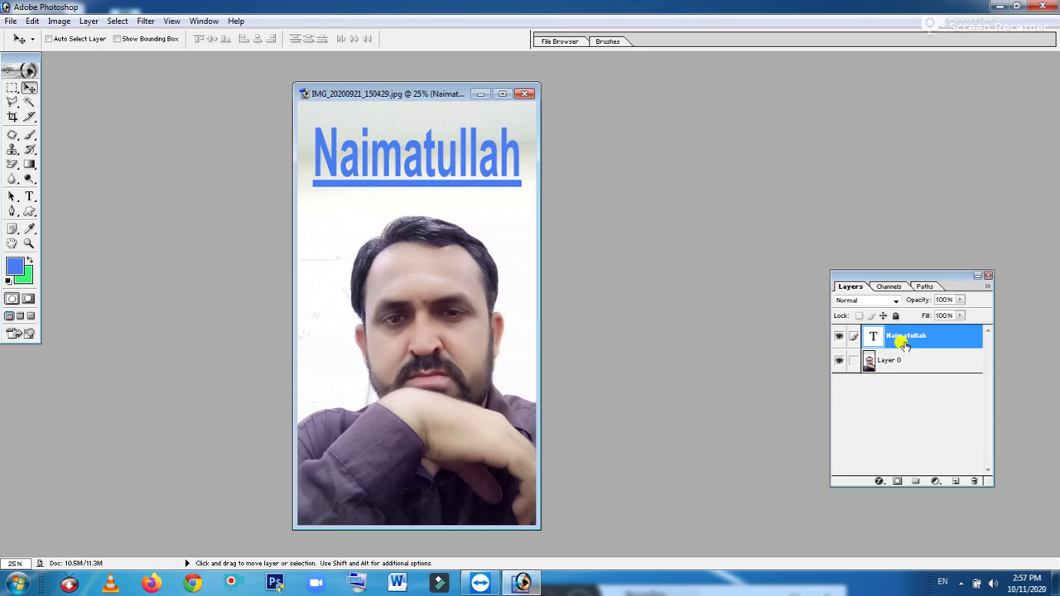
left_click_drag(425, 156, 426, 149)
left_click_drag(425, 333, 414, 326)
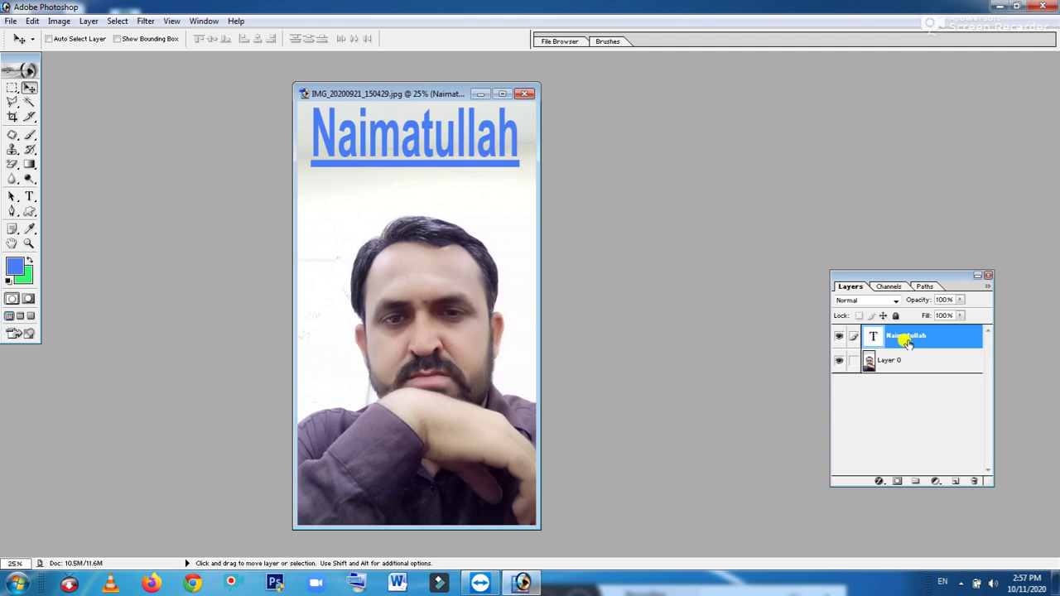
- Squash the name text to about 71.9% height, then request deleting the text layer
key("ctrl+t")
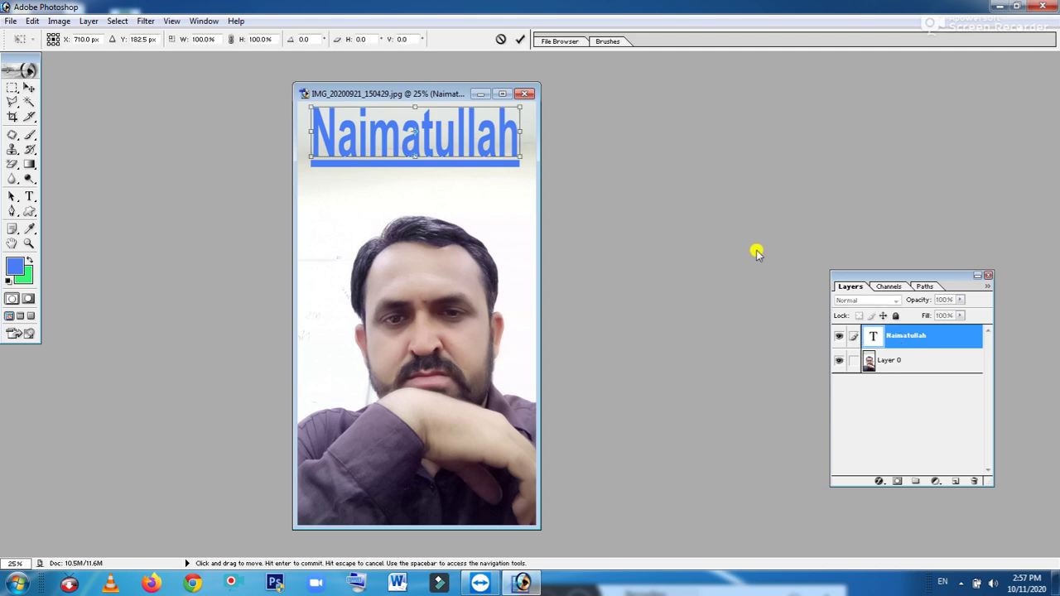
left_click_drag(415, 108, 414, 120)
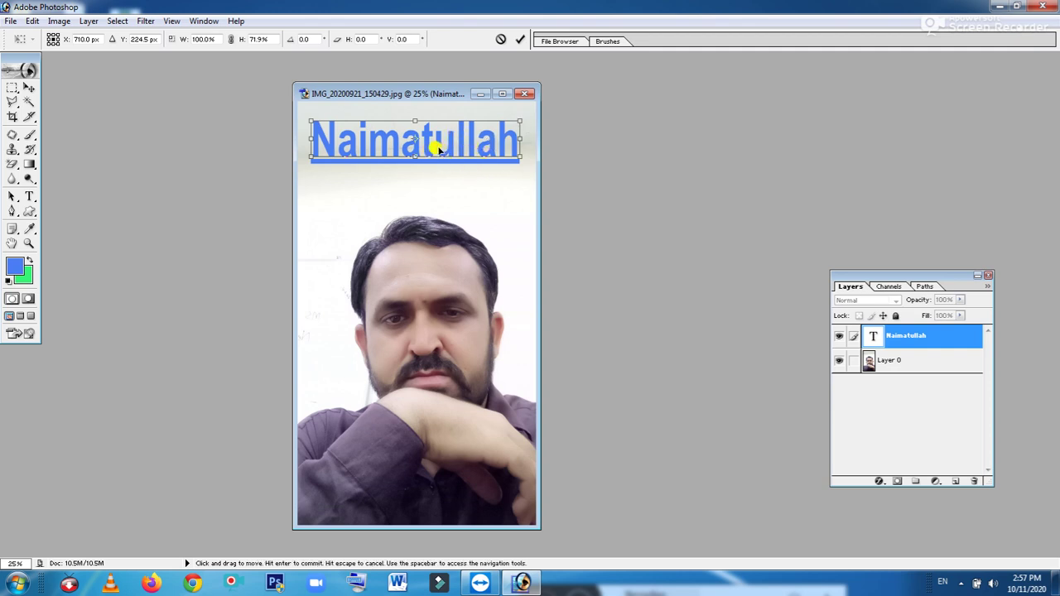
key("Return")
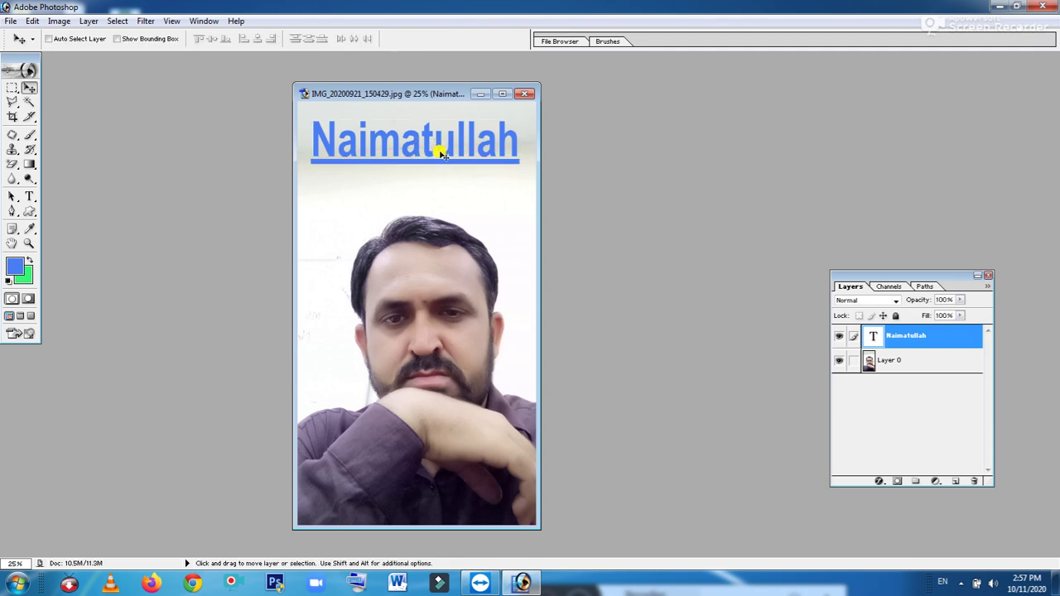
key("ctrl+t")
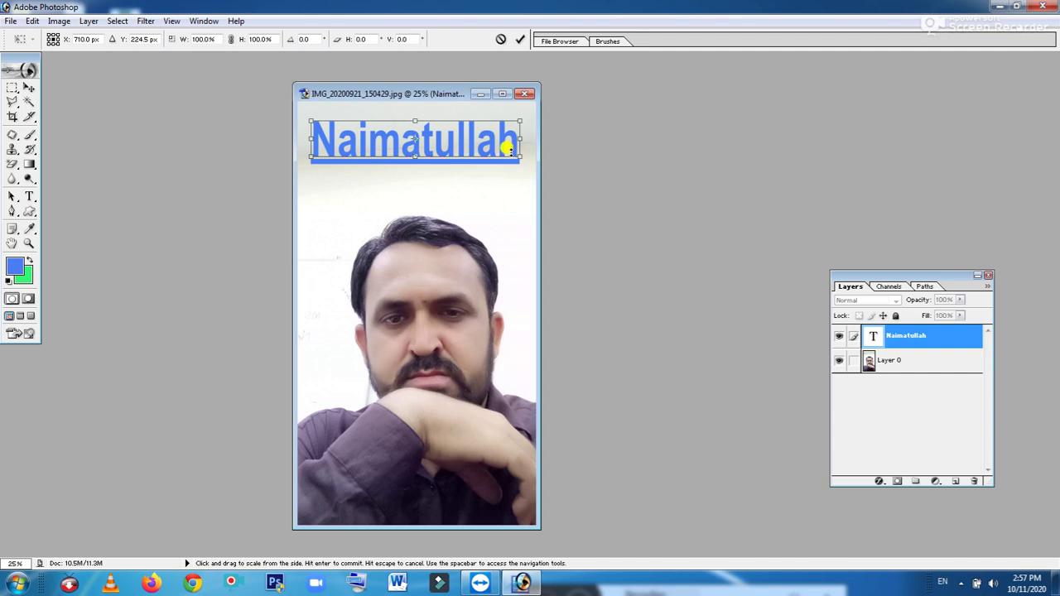
key("Return")
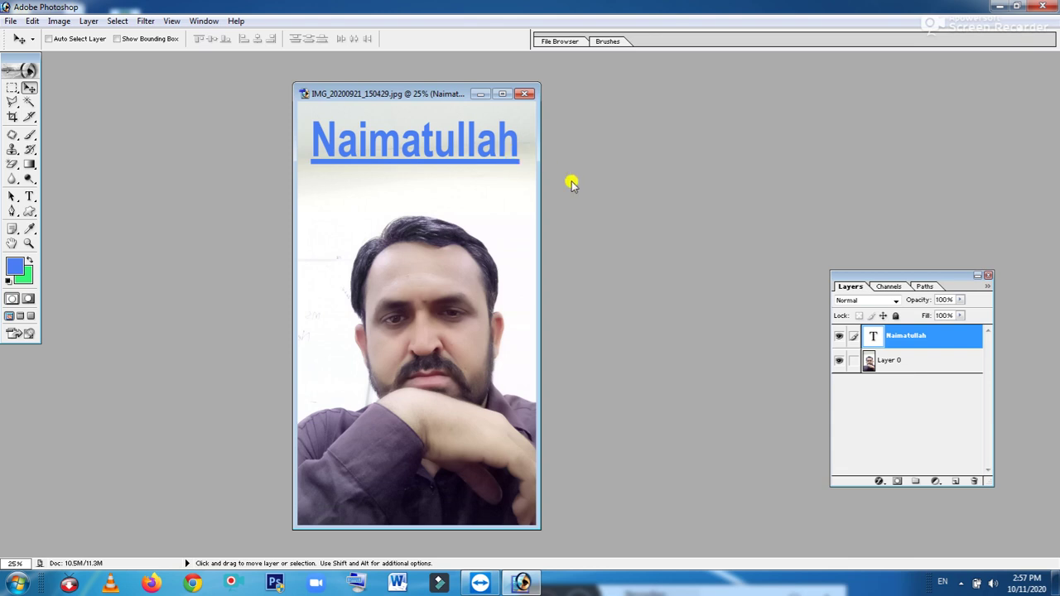
left_click_drag(390, 97, 385, 84)
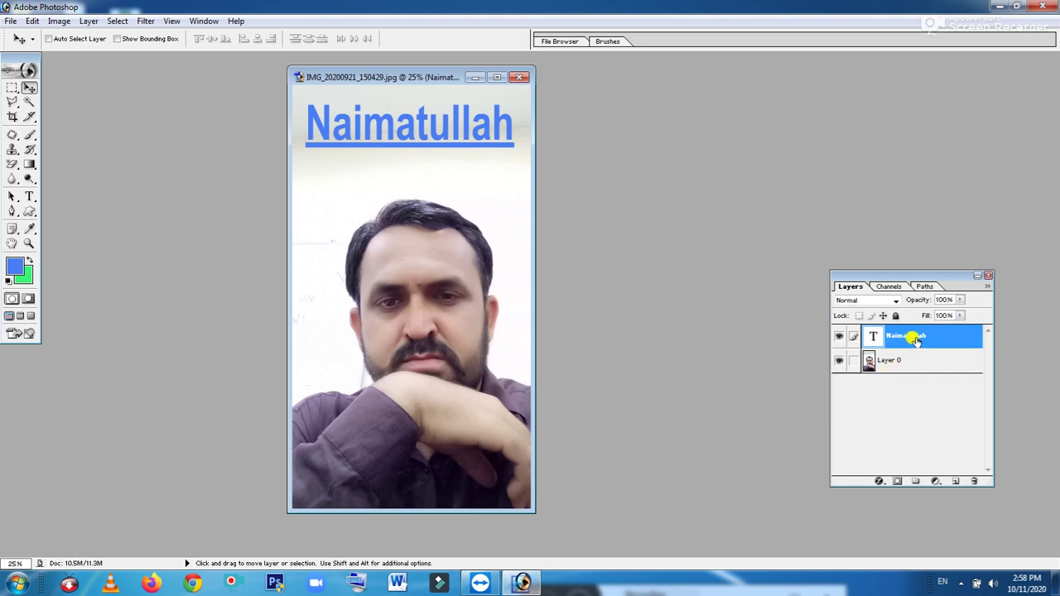
left_click(975, 481)
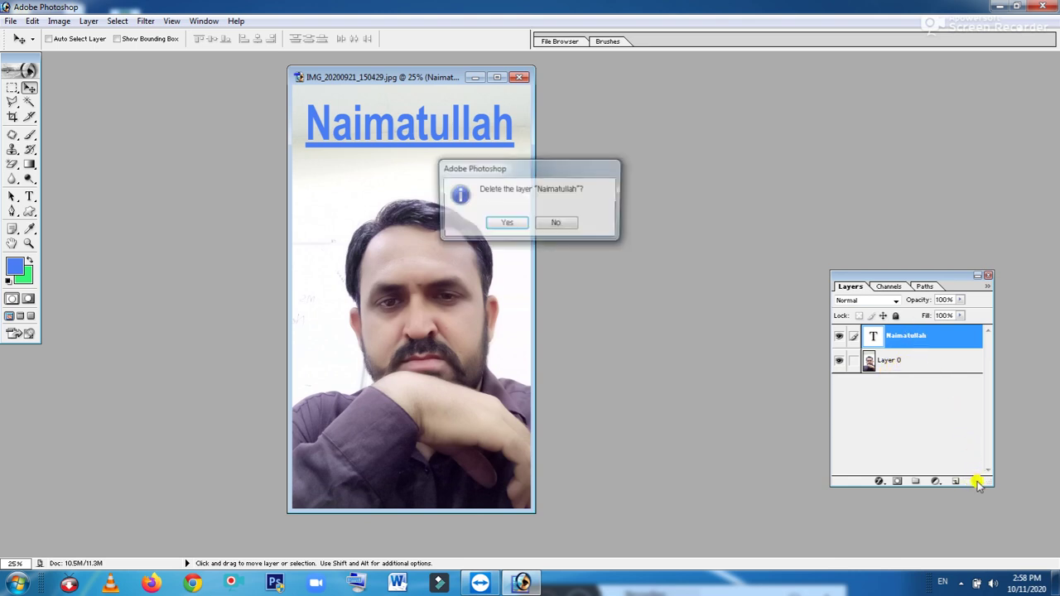
- Confirm deleting the name text layer and duplicate Layer 0 as Layer 0 copy
left_click(504, 225)
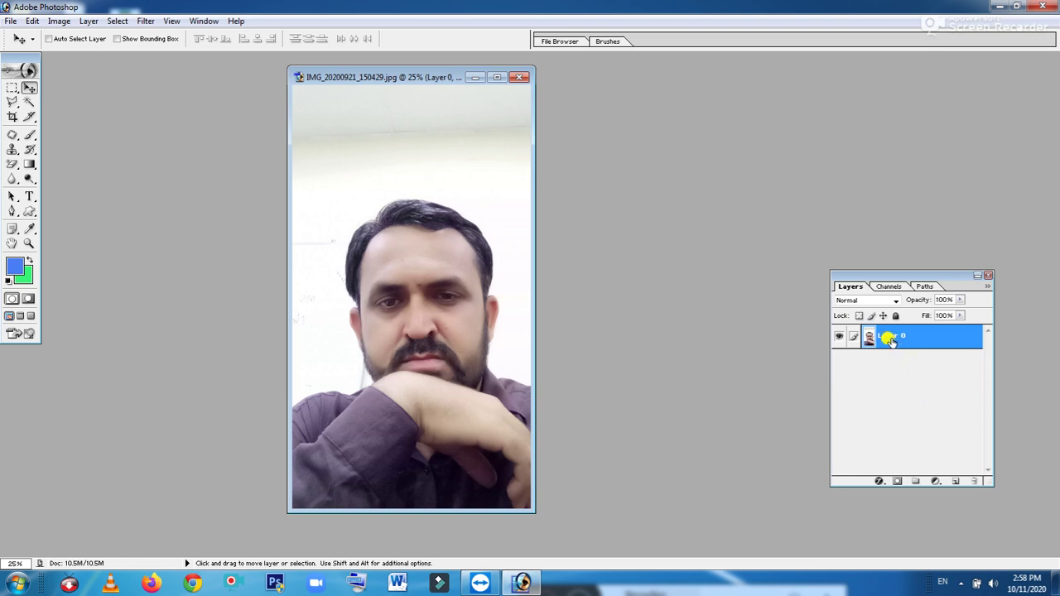
right_click(888, 339)
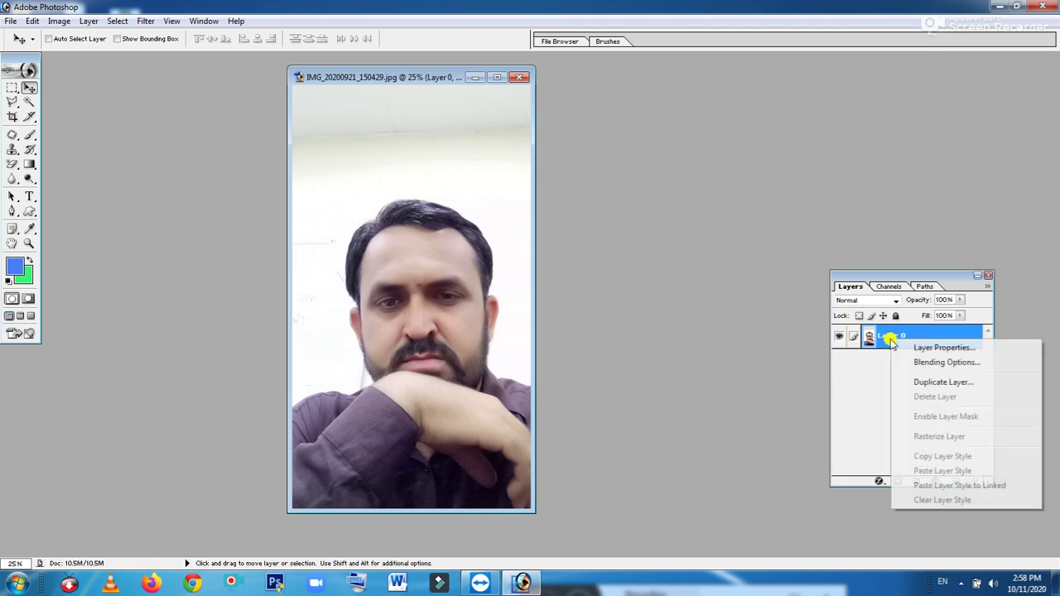
left_click(923, 382)
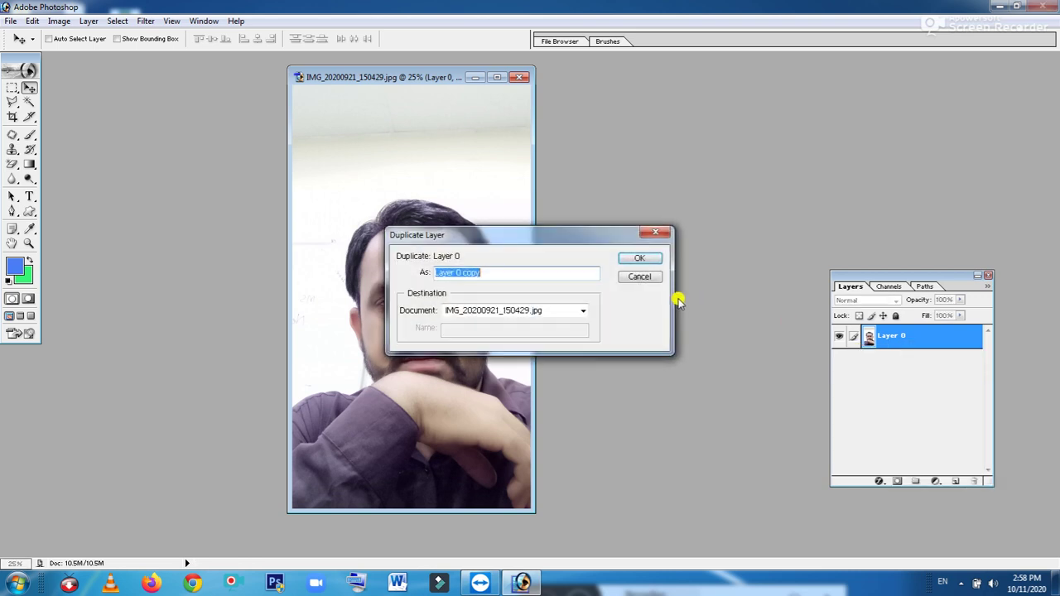
left_click(640, 262)
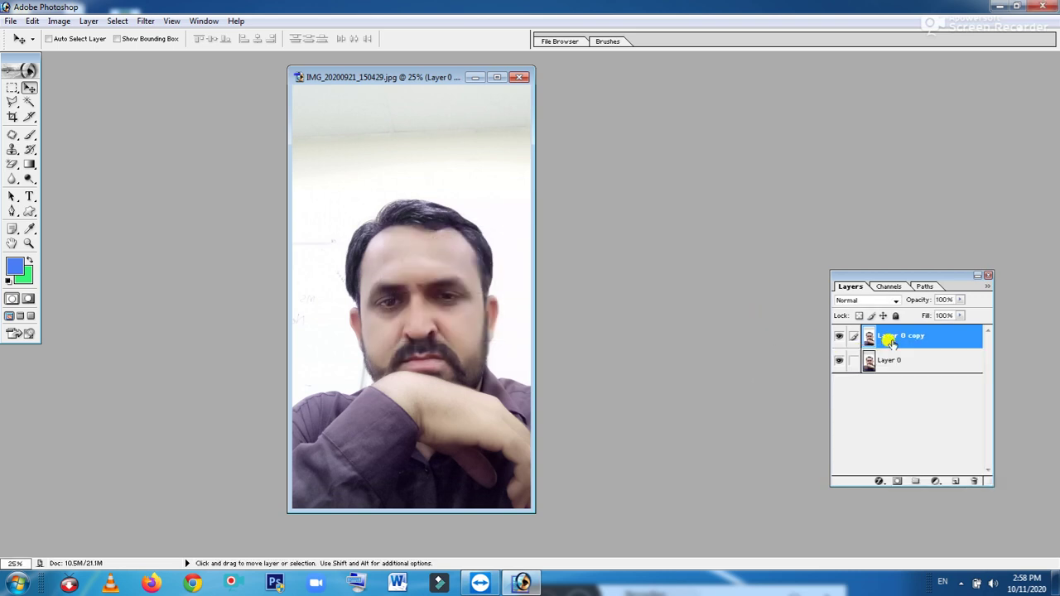
- Toggle the active layer between Layer 0 and Layer 0 copy, ending on the copy
left_click(905, 364)
left_click(896, 339)
left_click(908, 366)
left_click(899, 336)
left_click(901, 359)
left_click(898, 337)
- Scale the Layer 0 copy down to a small inset and place it in the top-left corner
key("ctrl+t")
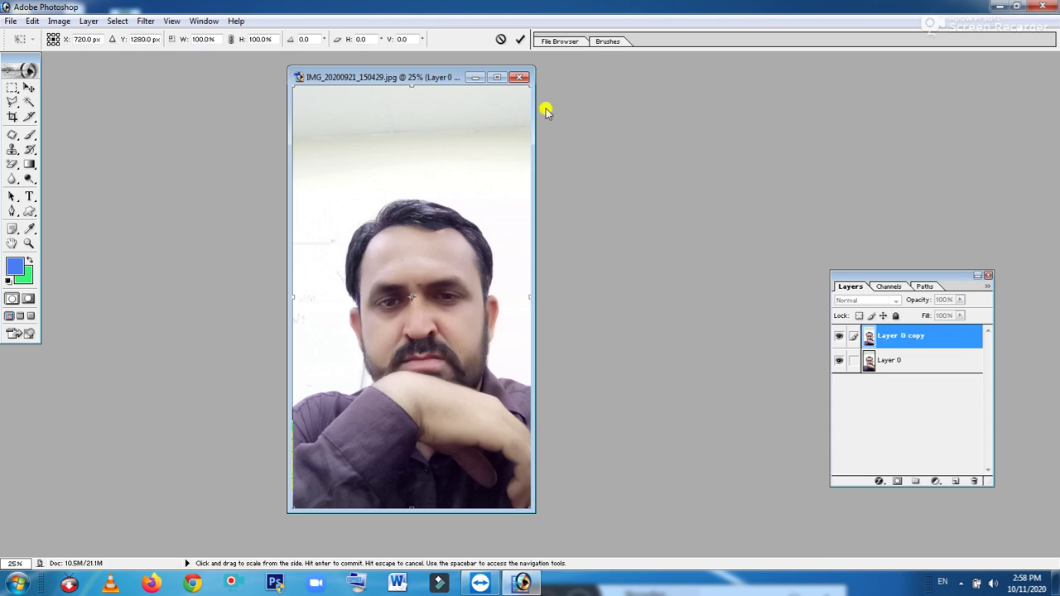
mouse_move(525, 83)
left_mouse_down()
mouse_move(420, 357)
mouse_move(373, 400)
left_mouse_up()
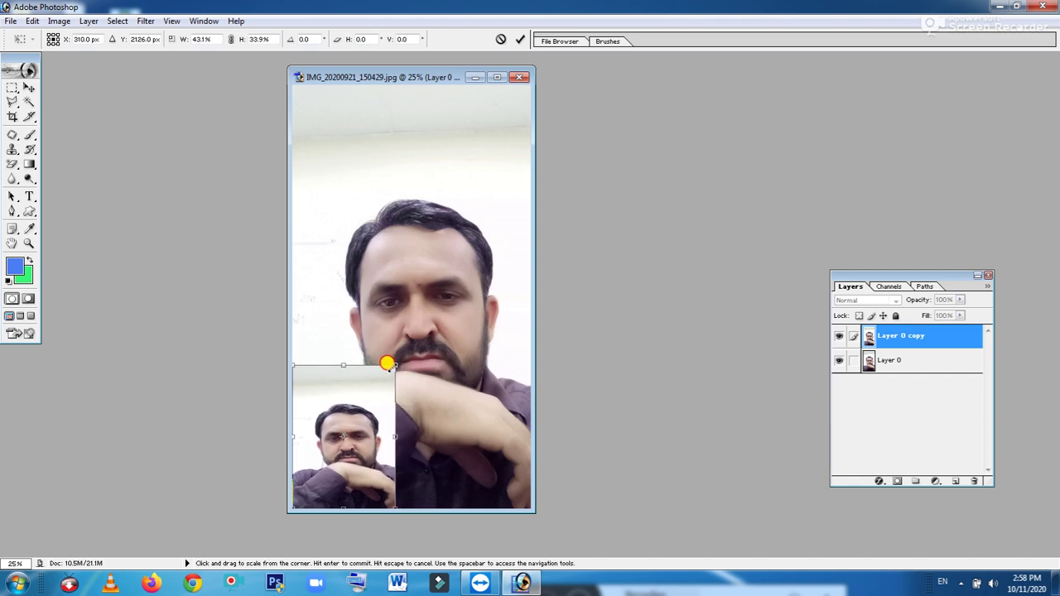
mouse_move(348, 422)
left_mouse_down()
mouse_move(361, 118)
mouse_move(347, 129)
mouse_move(367, 109)
left_mouse_up()
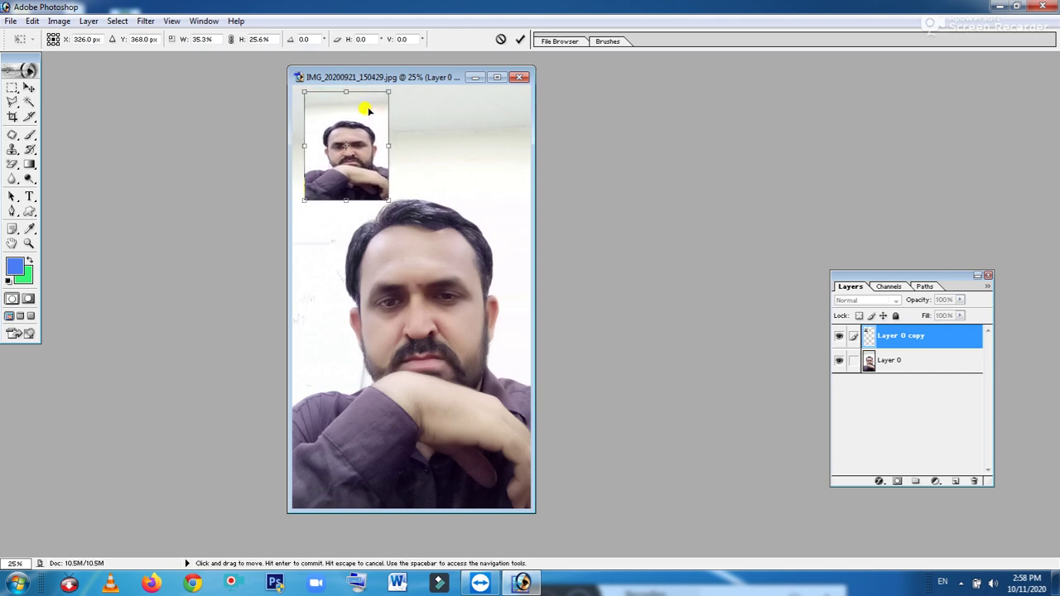
key("Return")
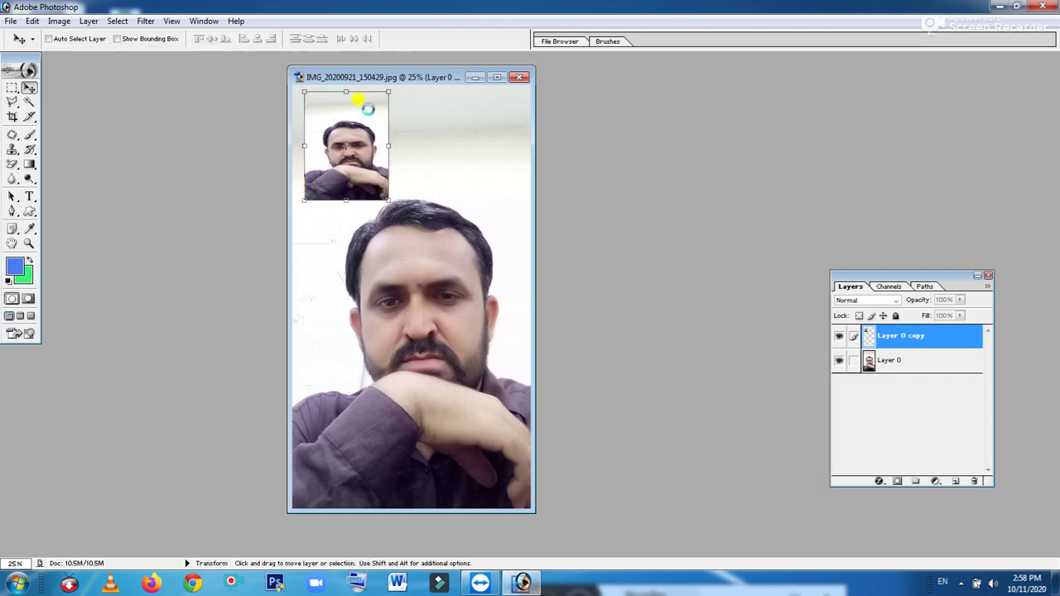
mouse_move(371, 113)
left_mouse_down()
mouse_move(379, 107)
mouse_move(364, 112)
left_mouse_up()
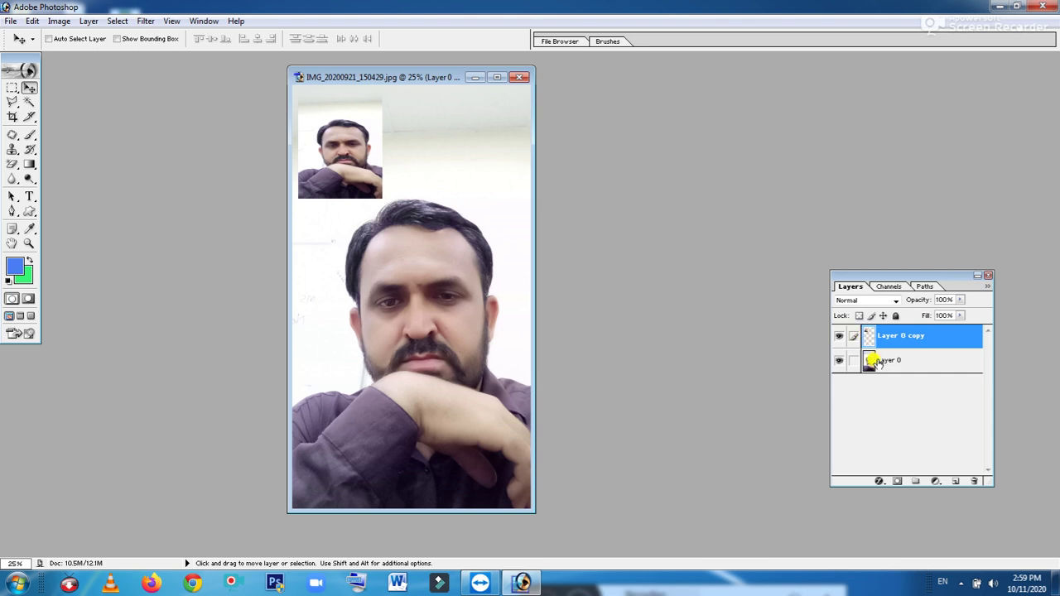
left_click(901, 362)
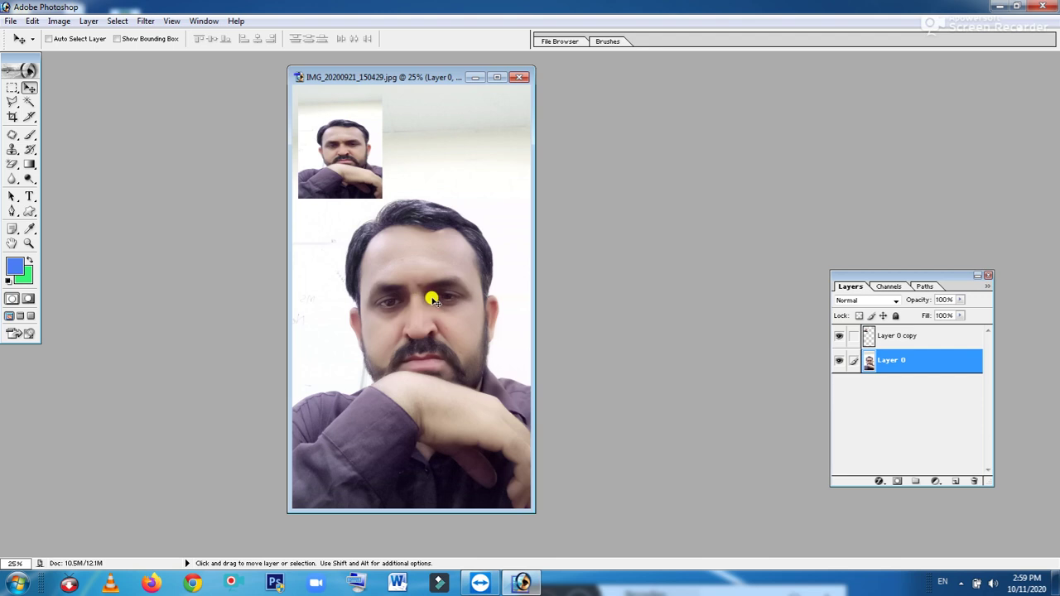
- Nudge the main portrait, then rename the Layer 0 copy layer to 'Layer 2'
left_click_drag(434, 315, 435, 315)
left_click(911, 338)
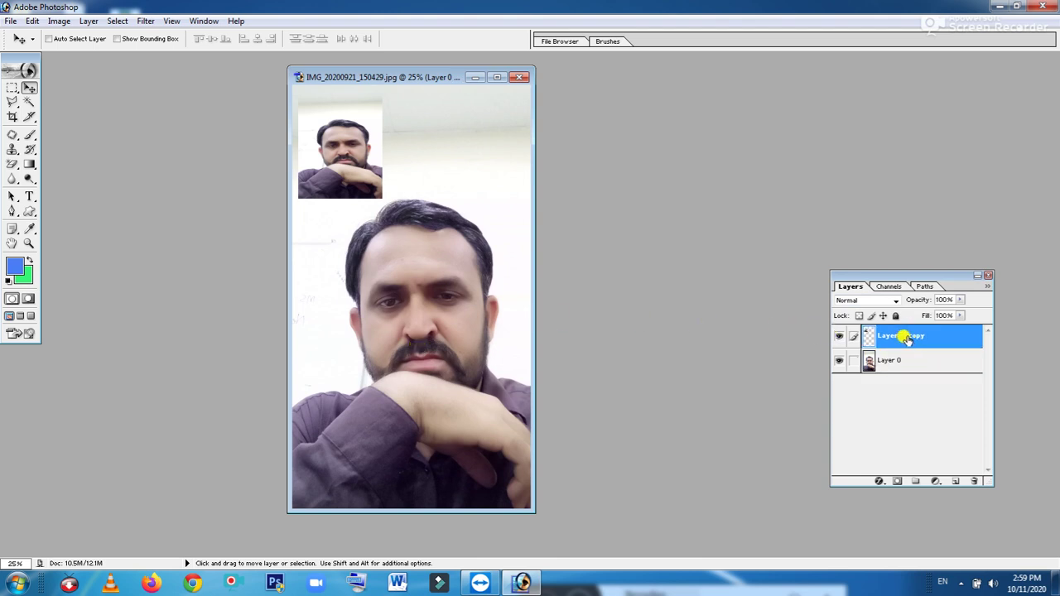
double_click(892, 335)
type("Laye")
key("Return")
- Reposition the Layer 2 inset near the top-left of the portrait
mouse_move(323, 145)
left_mouse_down()
mouse_move(338, 138)
mouse_move(325, 147)
left_mouse_up()
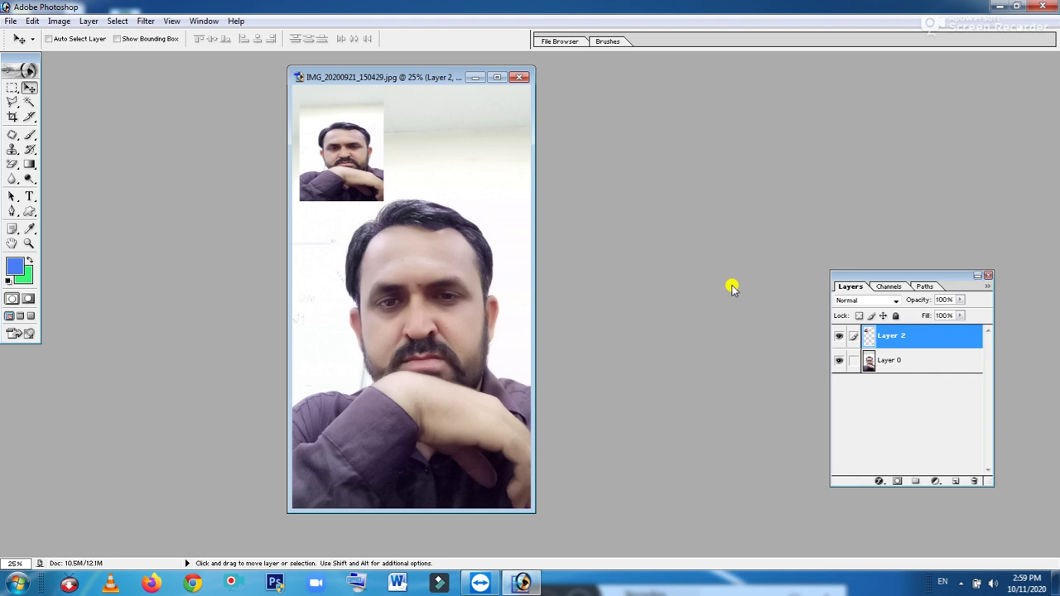
mouse_move(338, 175)
left_mouse_down()
mouse_move(458, 147)
mouse_move(338, 149)
left_mouse_up()
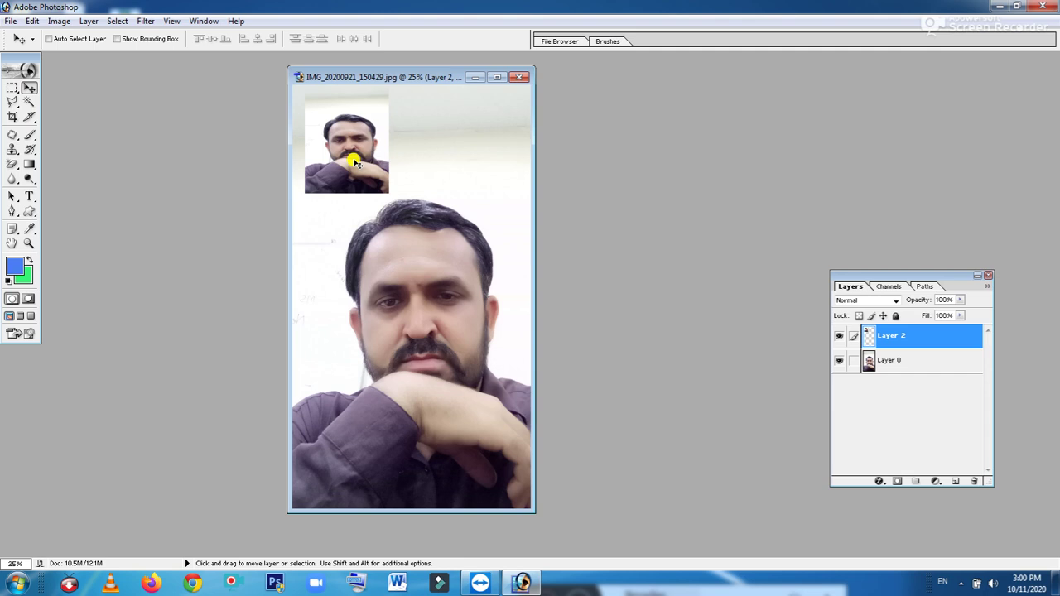
key("alt")
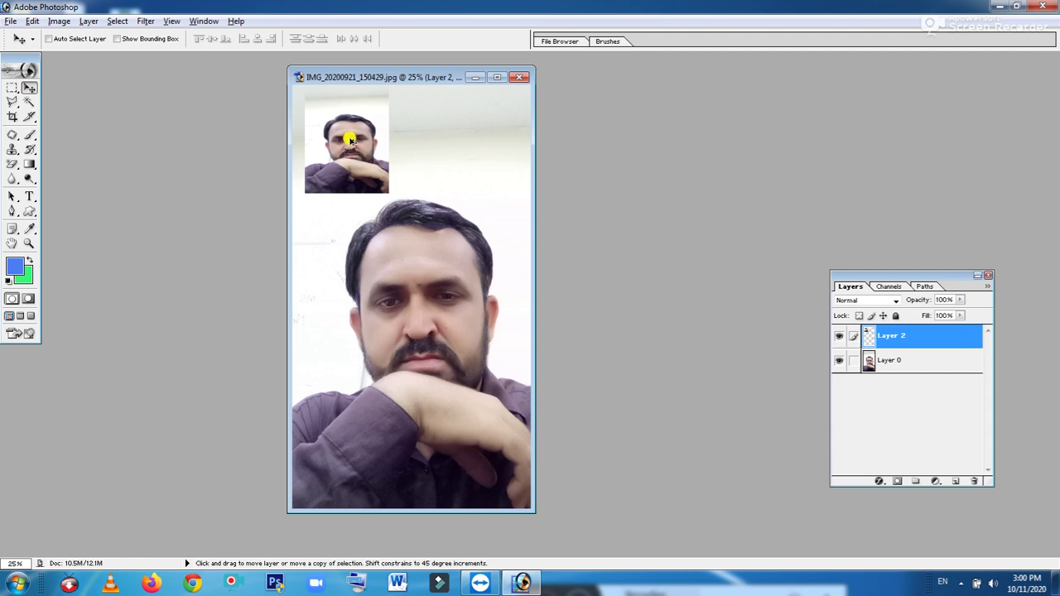
- Alt-drag a copy of the inset to the top-right, creating Layer 2 copy
left_click_drag(350, 141, 475, 149)
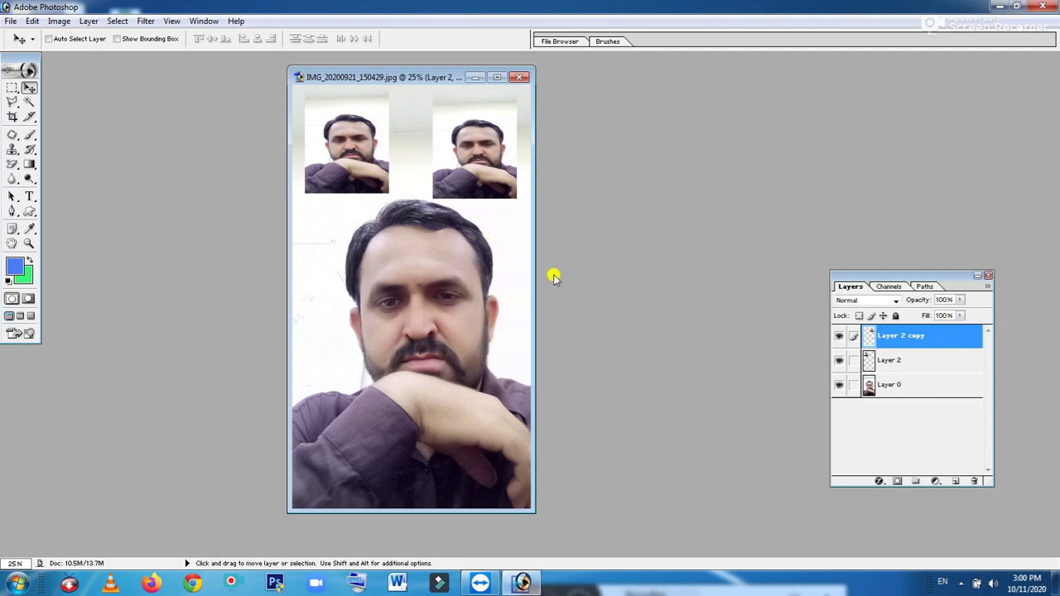
right_click(471, 176)
left_click(484, 183)
left_click_drag(473, 166, 475, 167)
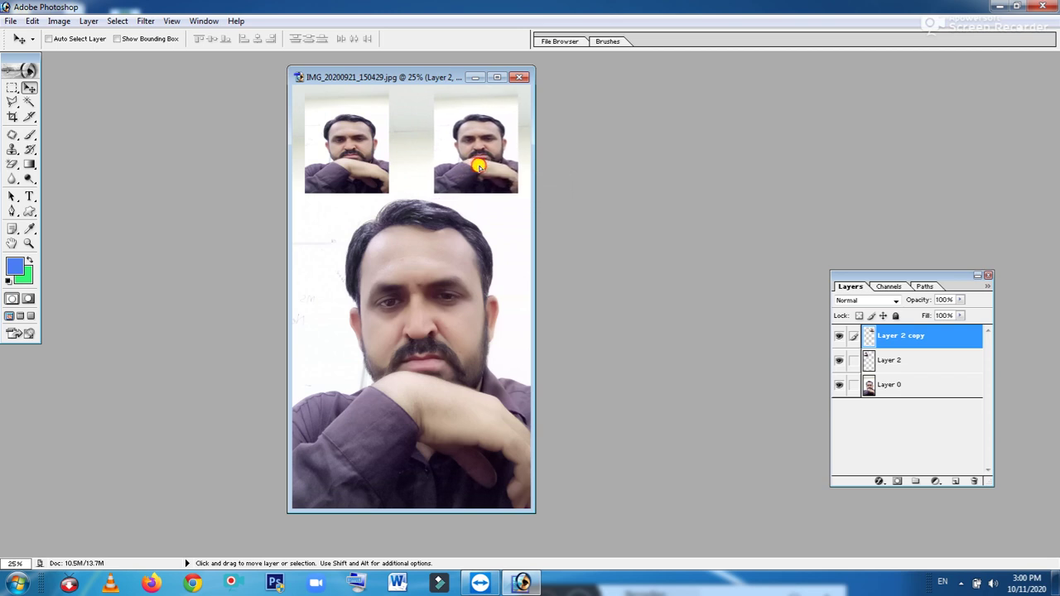
- Fine-tune the positions of both insets and the main portrait
left_click(898, 364)
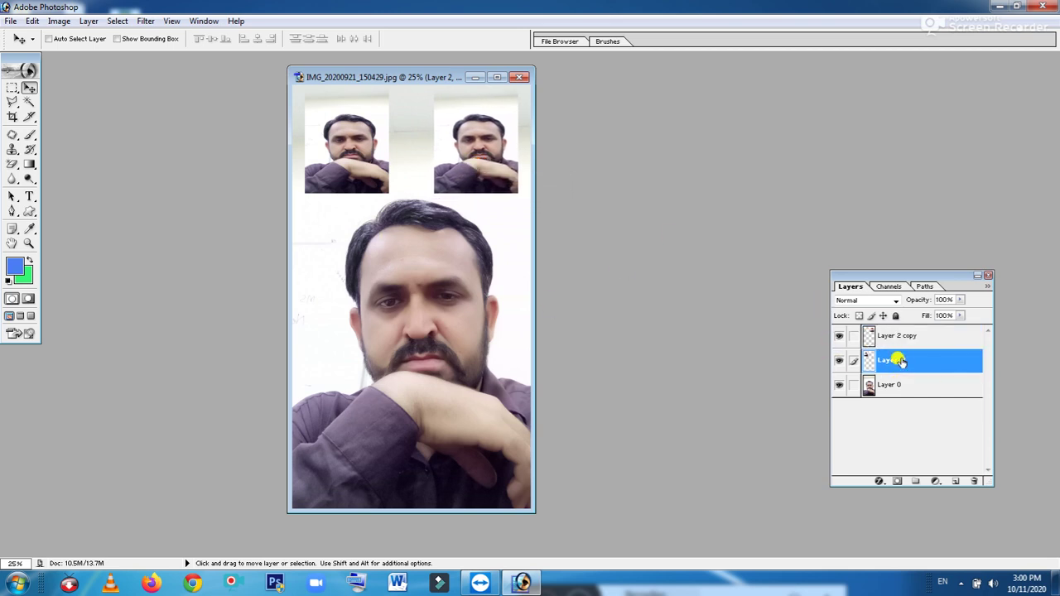
left_click_drag(365, 167, 361, 178)
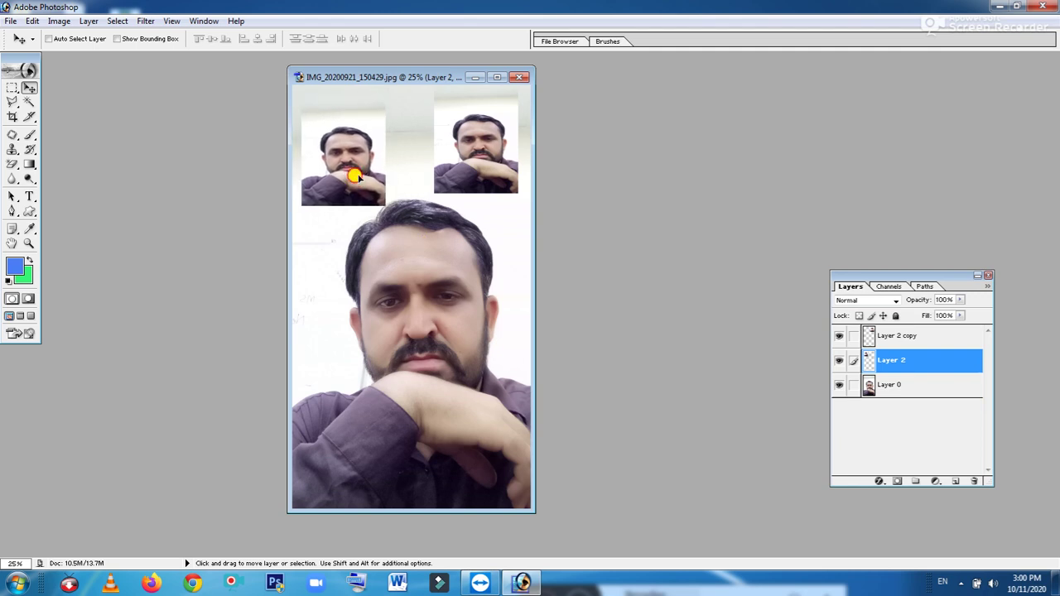
left_click(894, 337)
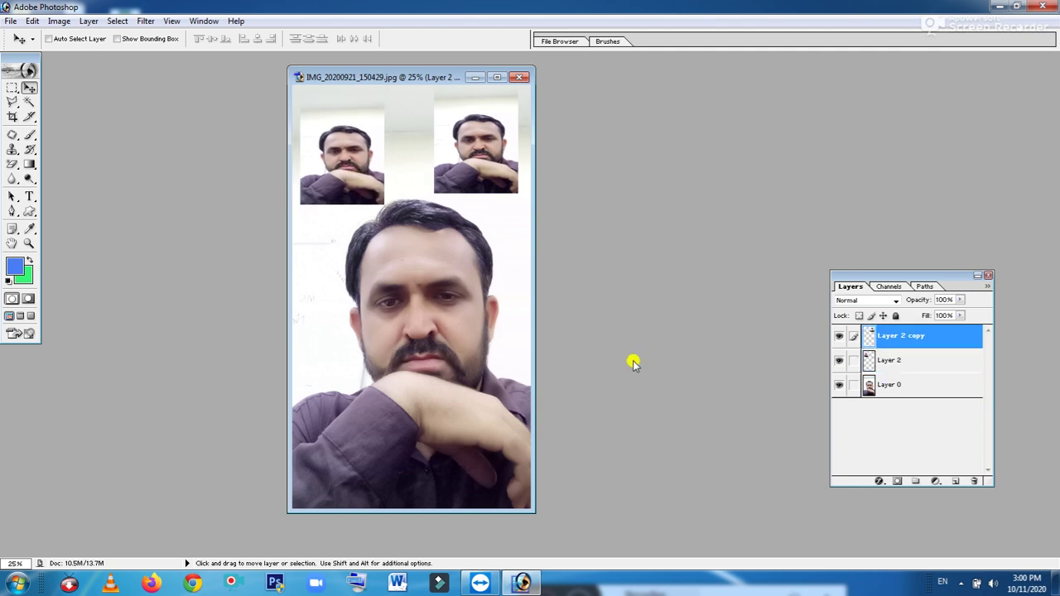
left_click_drag(473, 162, 475, 164)
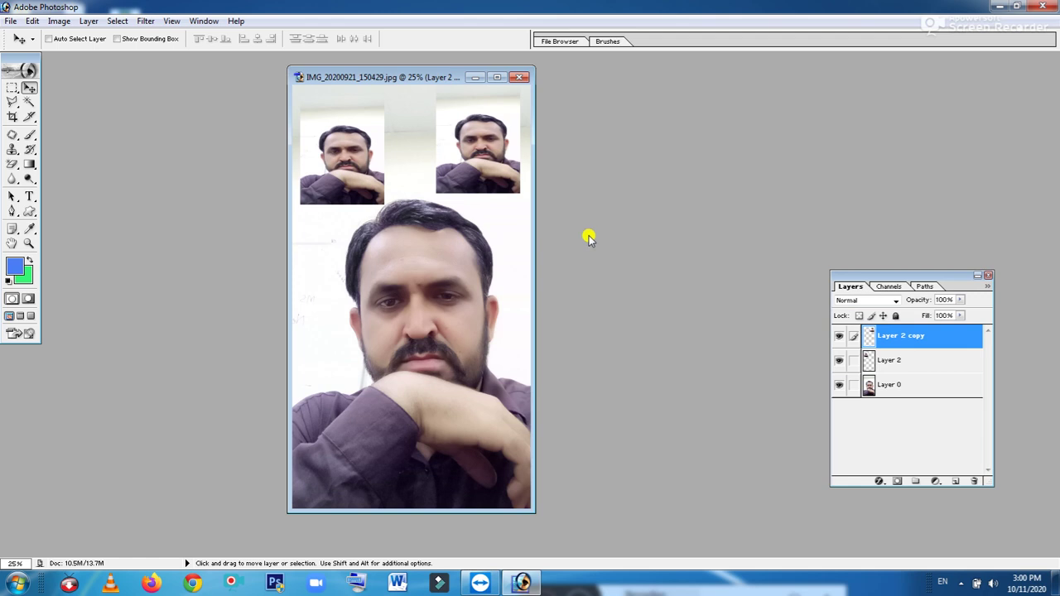
left_click(906, 385)
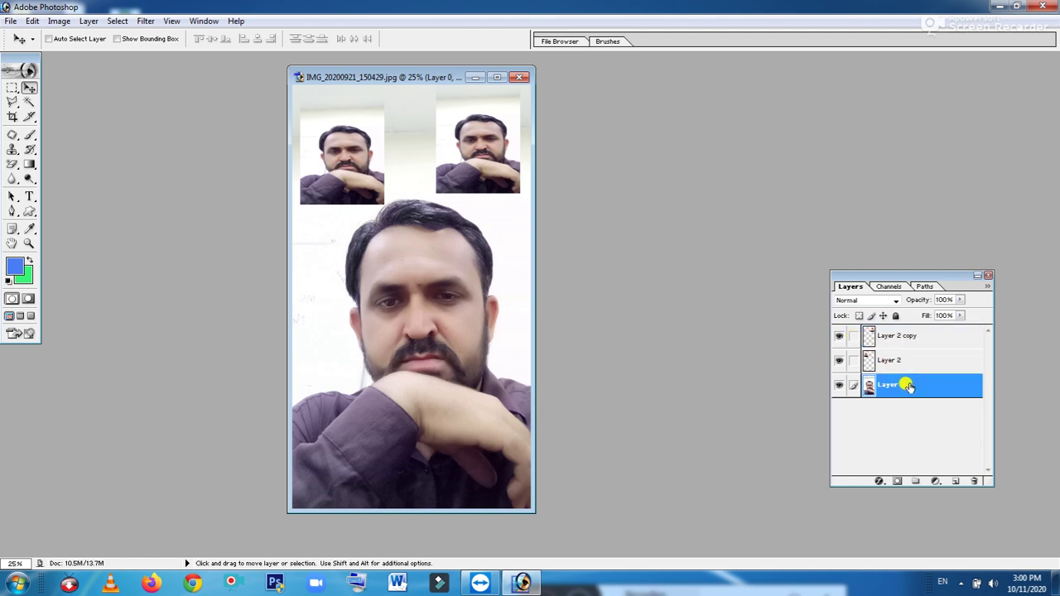
mouse_move(415, 315)
left_mouse_down()
mouse_move(386, 324)
mouse_move(438, 315)
mouse_move(431, 342)
mouse_move(426, 320)
left_mouse_up()
- Push Layer 2 and Layer 2 copy snugly into the top-left and top-right corners
right_click(374, 190)
left_click(381, 196)
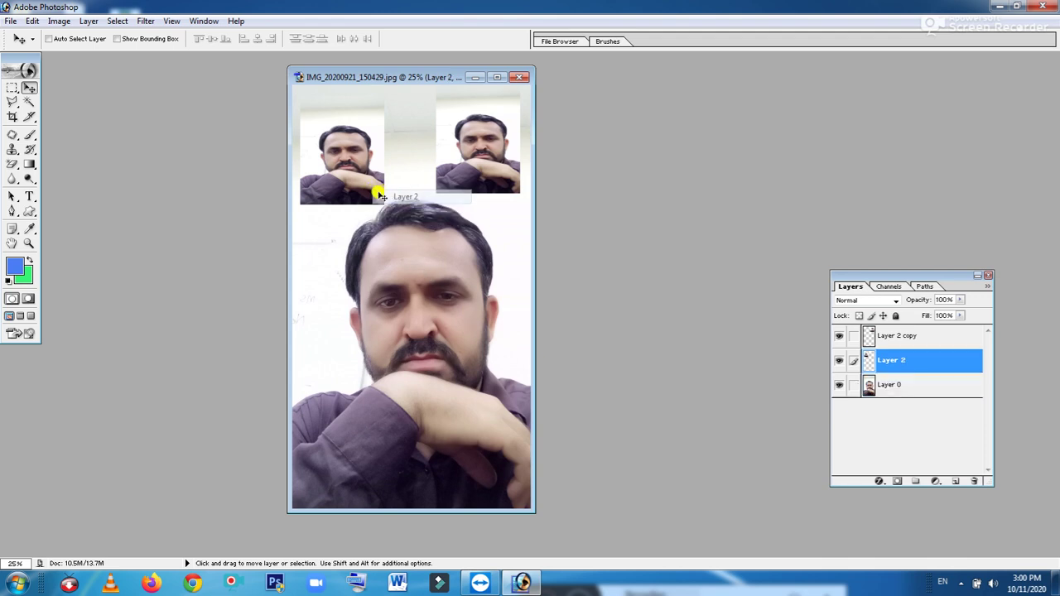
left_click_drag(361, 176, 357, 169)
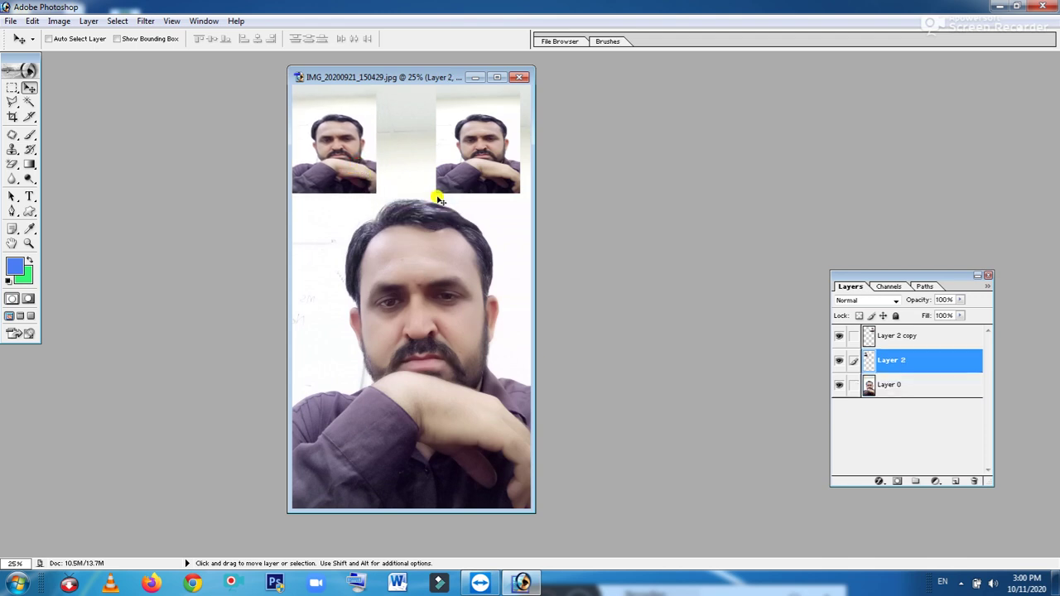
right_click(469, 173)
left_click(480, 181)
left_click_drag(473, 161, 484, 161)
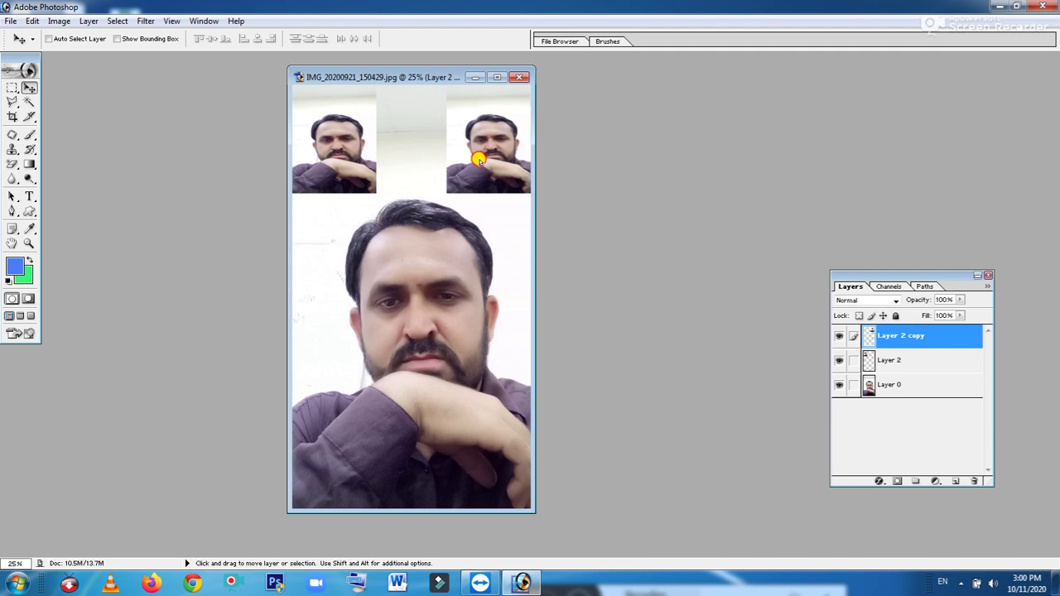
left_click(888, 385)
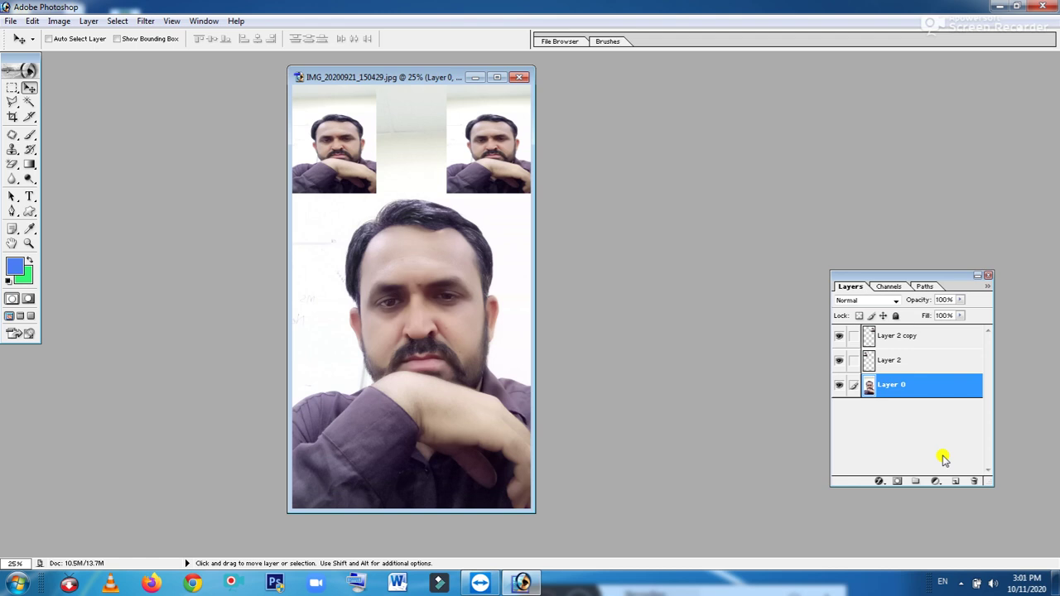
key("ctrl+m")
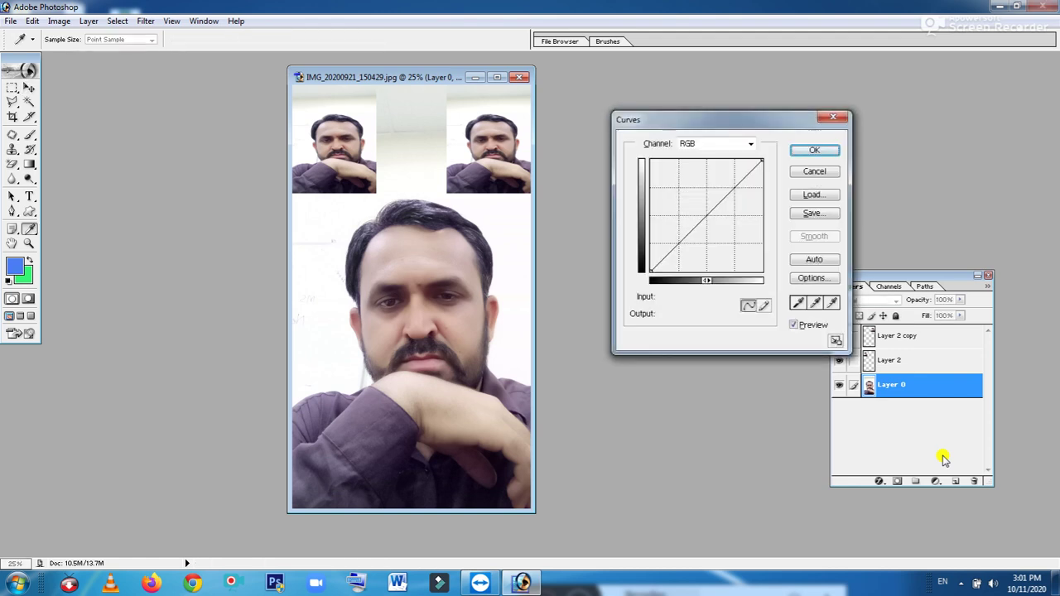
- Apply a Curves adjustment on the Red channel, bending the curve up to warm Layer 0
left_click(749, 144)
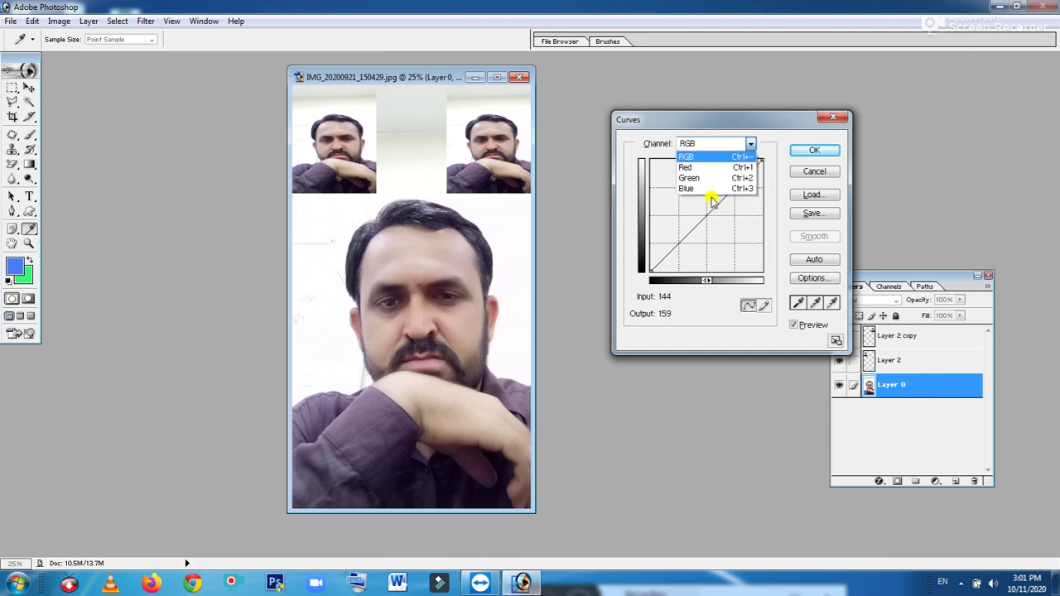
left_click(697, 168)
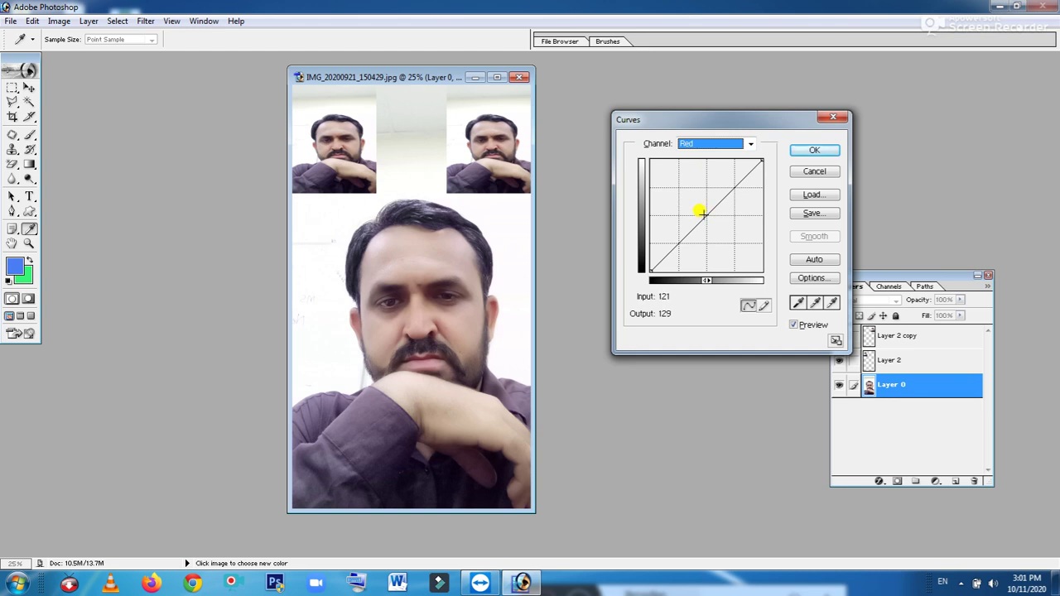
left_click_drag(702, 213, 688, 205)
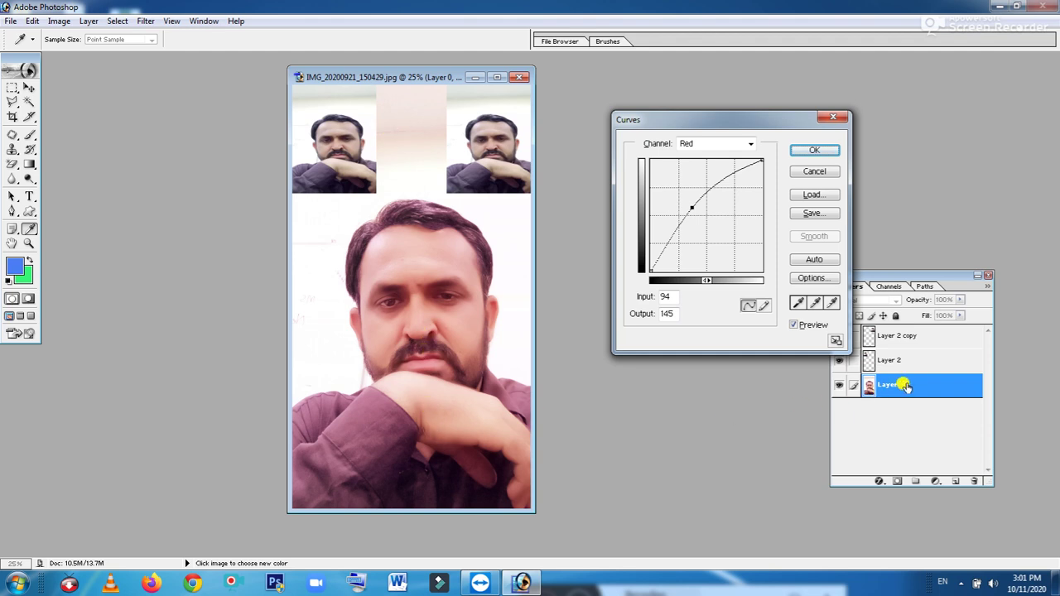
mouse_move(687, 204)
left_mouse_down()
mouse_move(730, 232)
mouse_move(686, 203)
mouse_move(698, 207)
left_mouse_up()
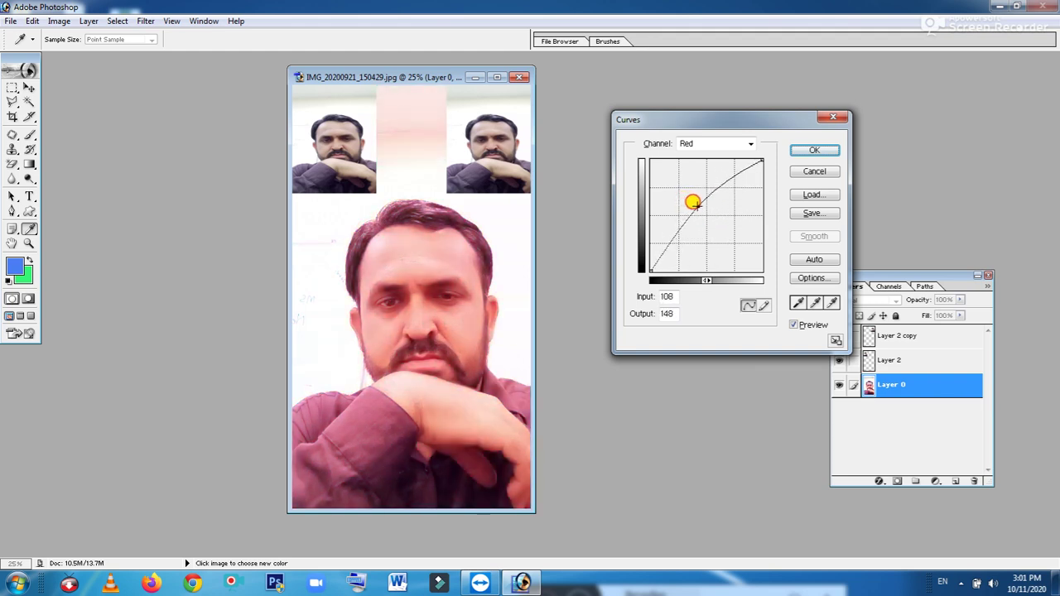
left_click(811, 151)
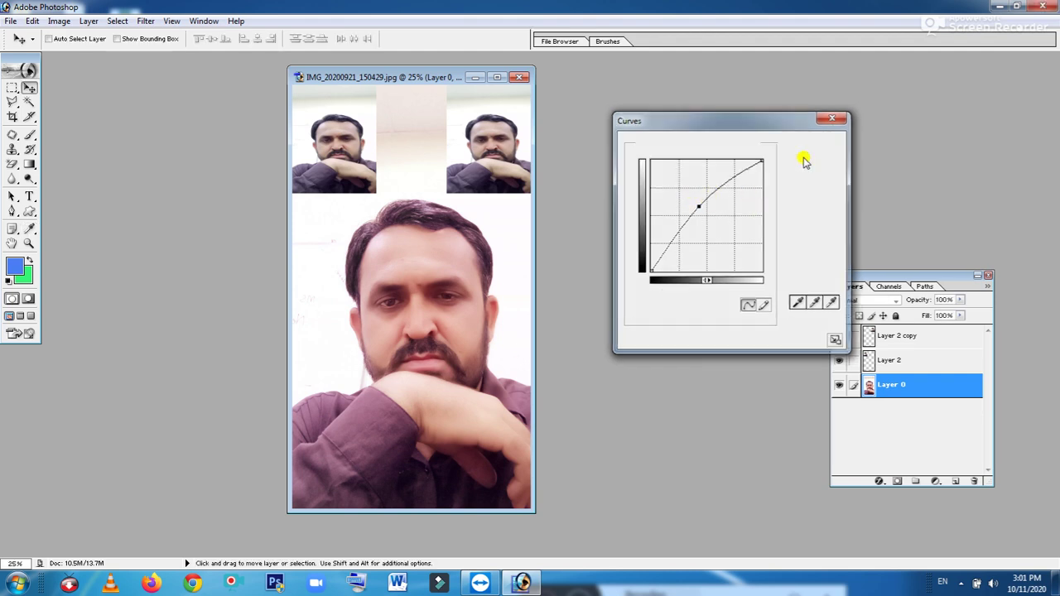
left_click(898, 362)
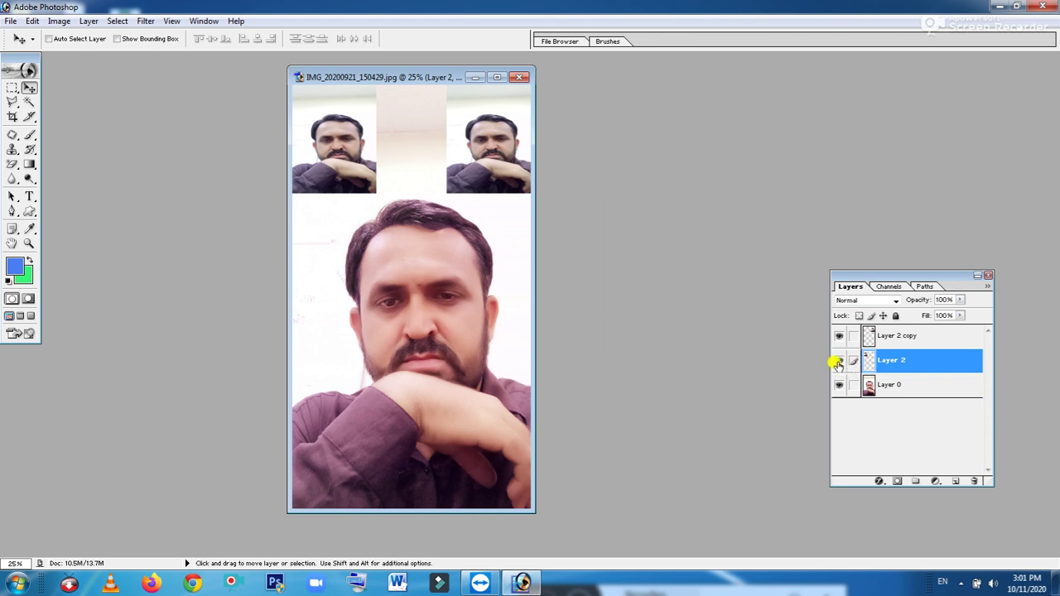
left_click(839, 361)
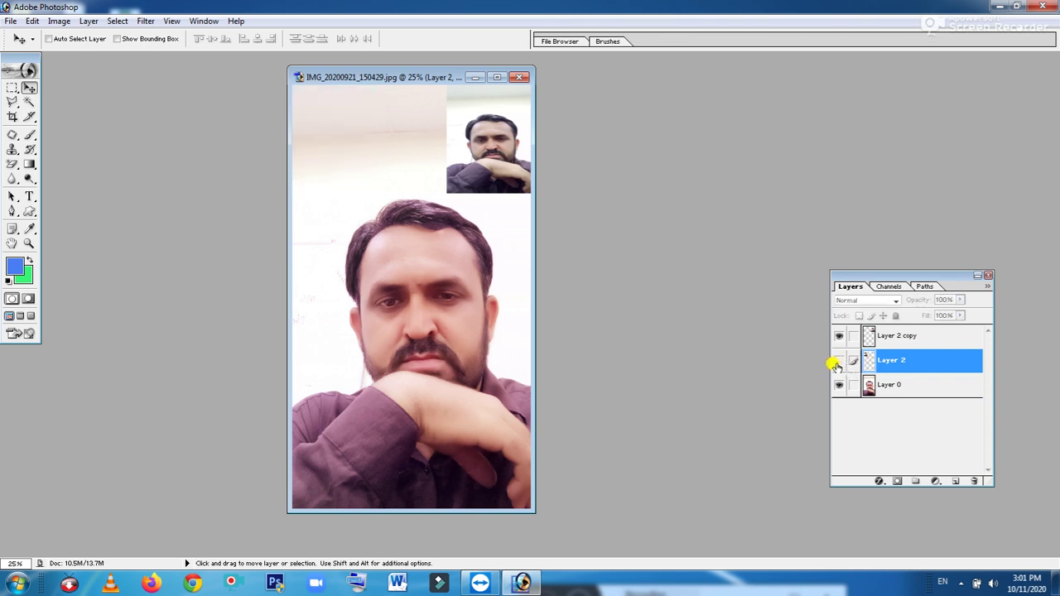
left_click(838, 362)
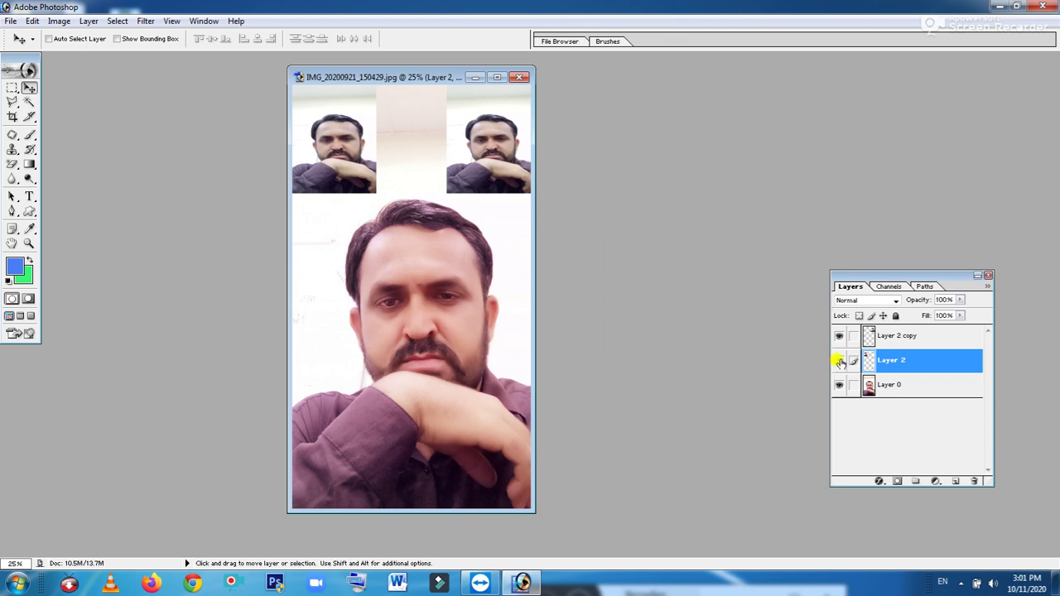
left_click(838, 362)
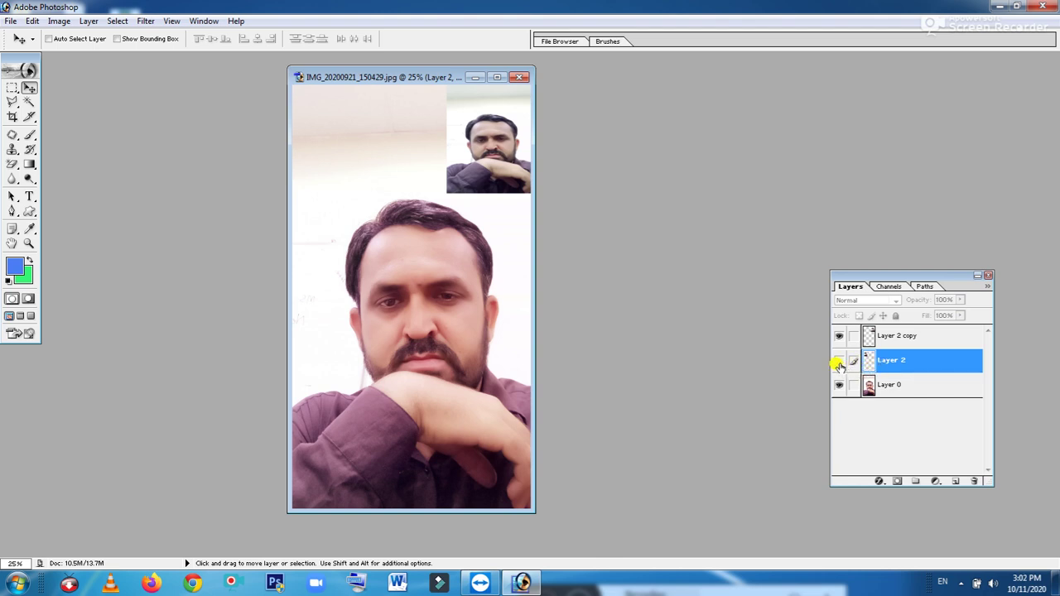
left_click(839, 363)
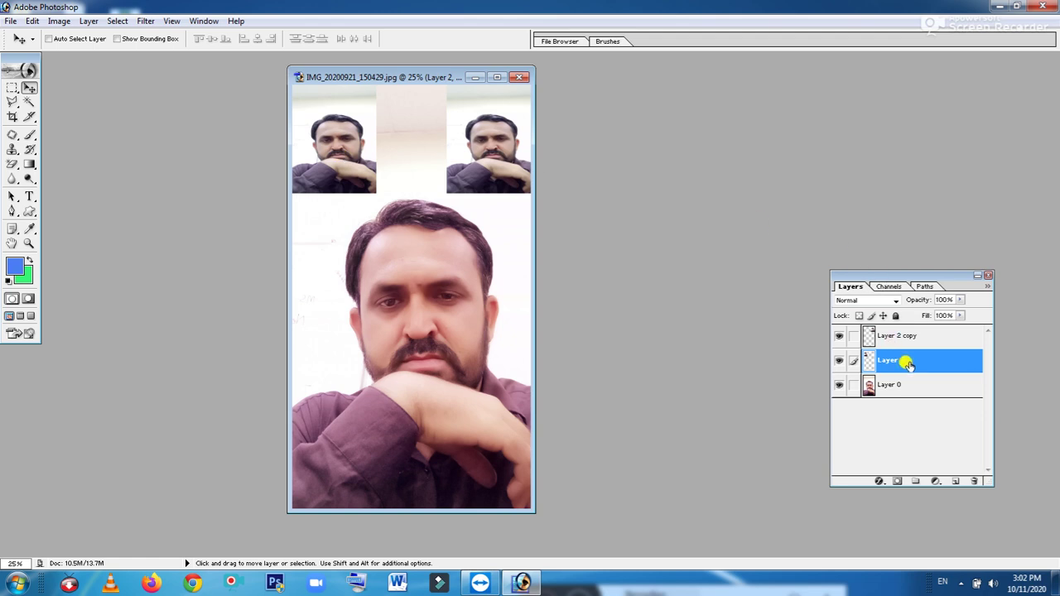
key("ctrl+m")
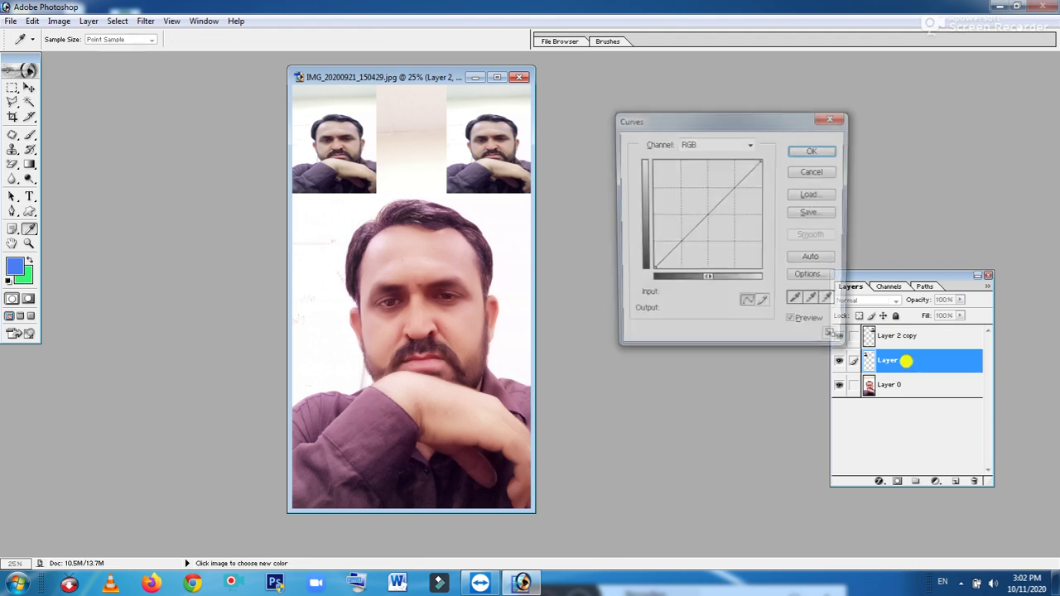
left_click(750, 144)
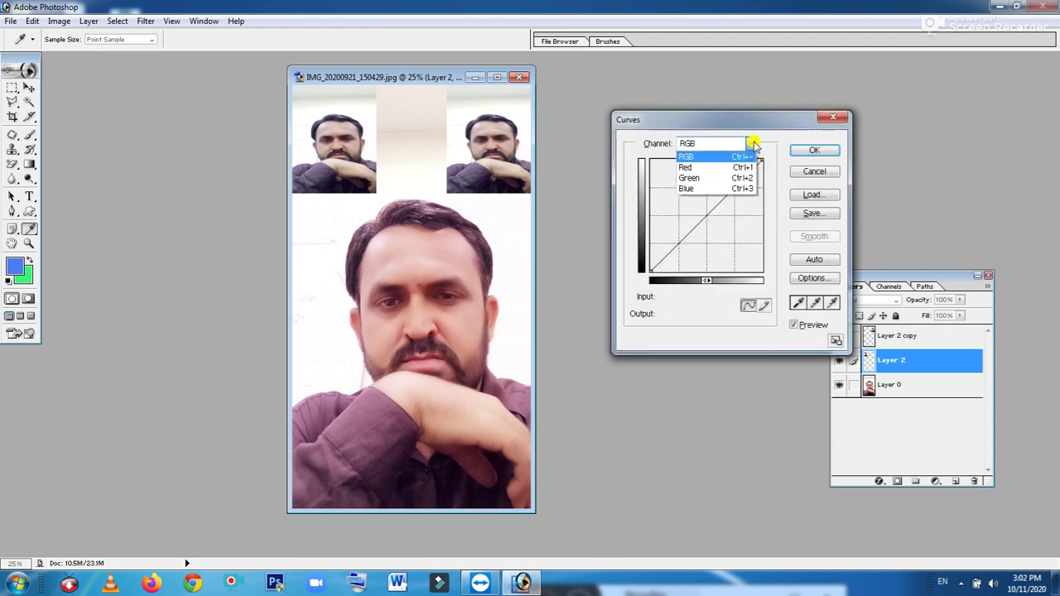
left_click(705, 187)
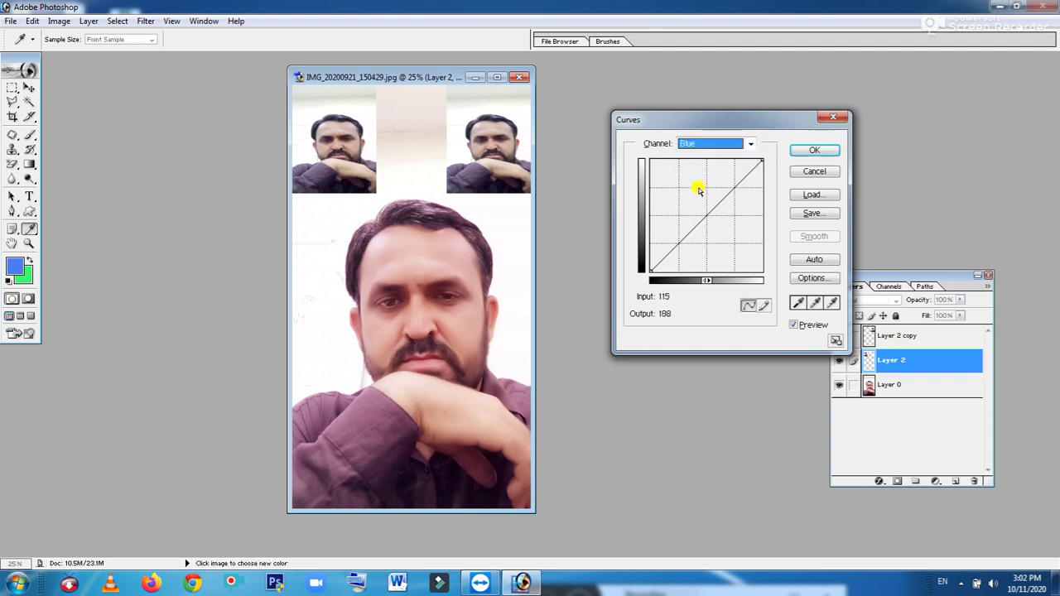
mouse_move(701, 212)
left_mouse_down()
mouse_move(669, 188)
mouse_move(694, 202)
mouse_move(683, 198)
left_mouse_up()
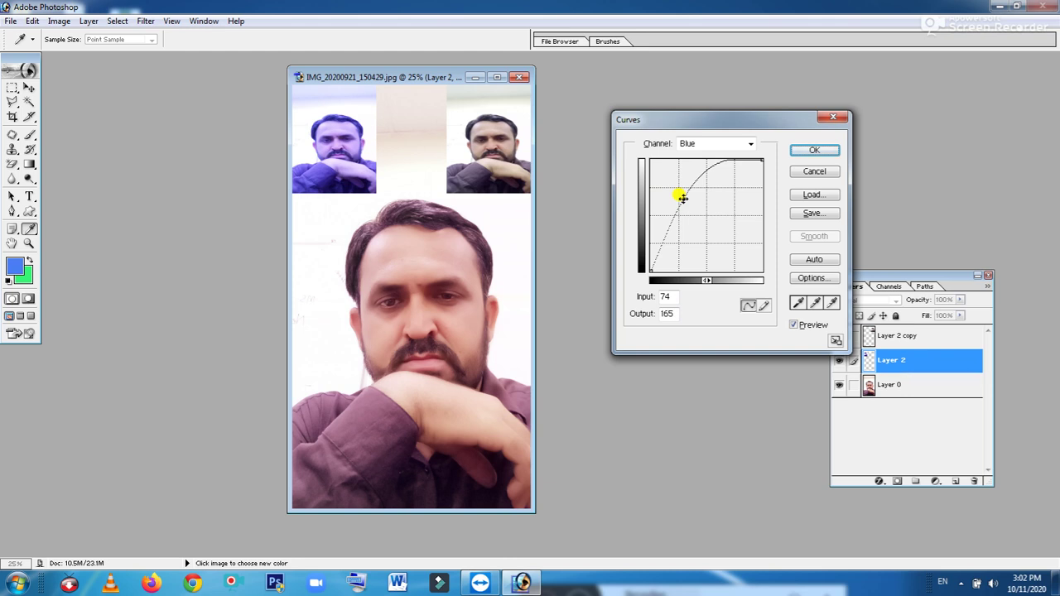
left_click(807, 174)
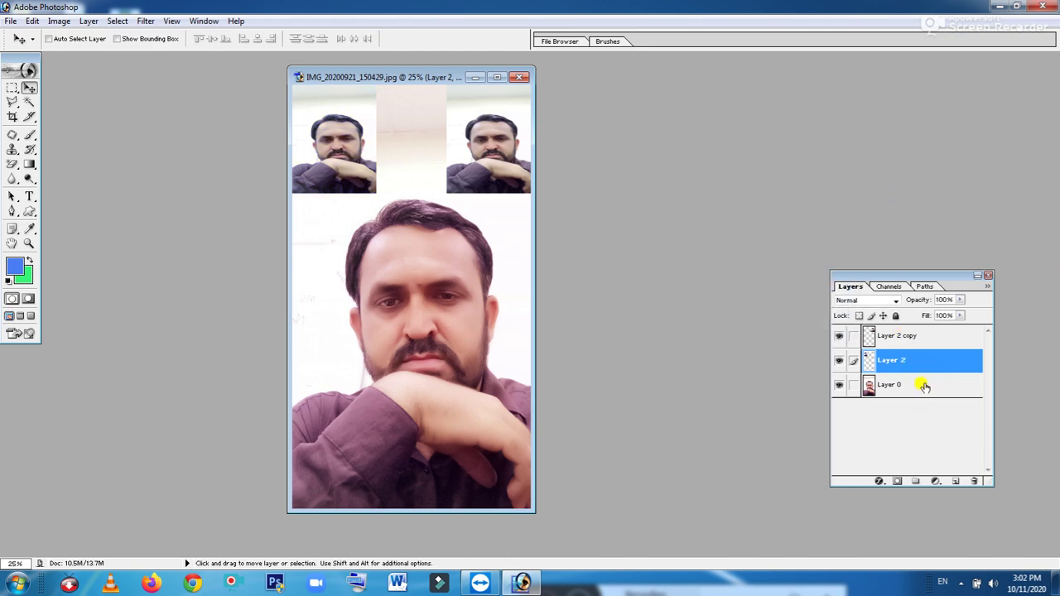
- Delete the Layer 2 inset layer
left_click(908, 381)
left_click(900, 362)
left_click(974, 481)
left_click(492, 228)
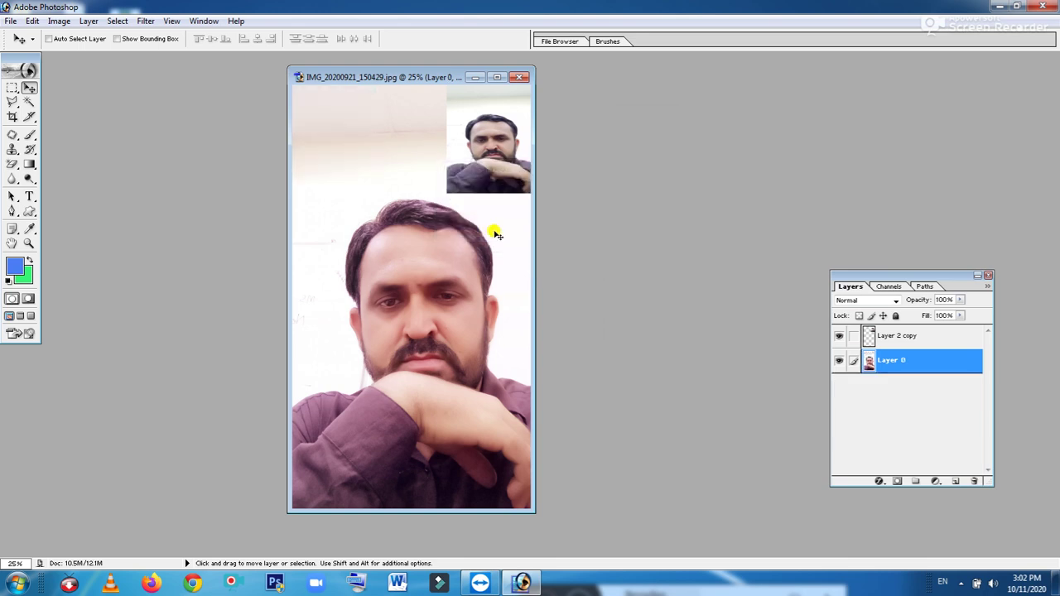
- Delete the Layer 2 copy inset layer
left_click(909, 338)
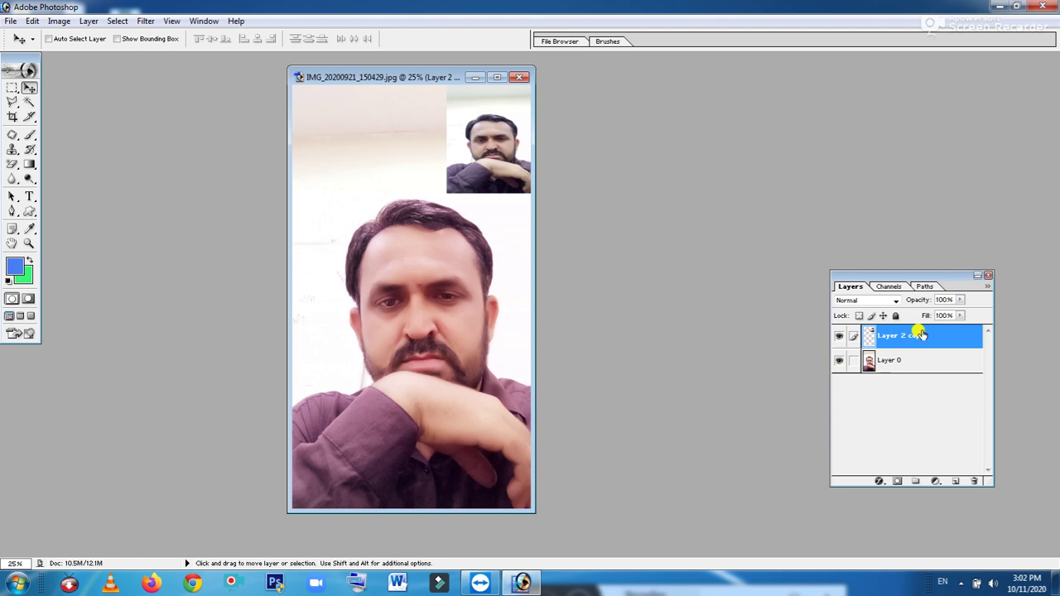
left_click(974, 482)
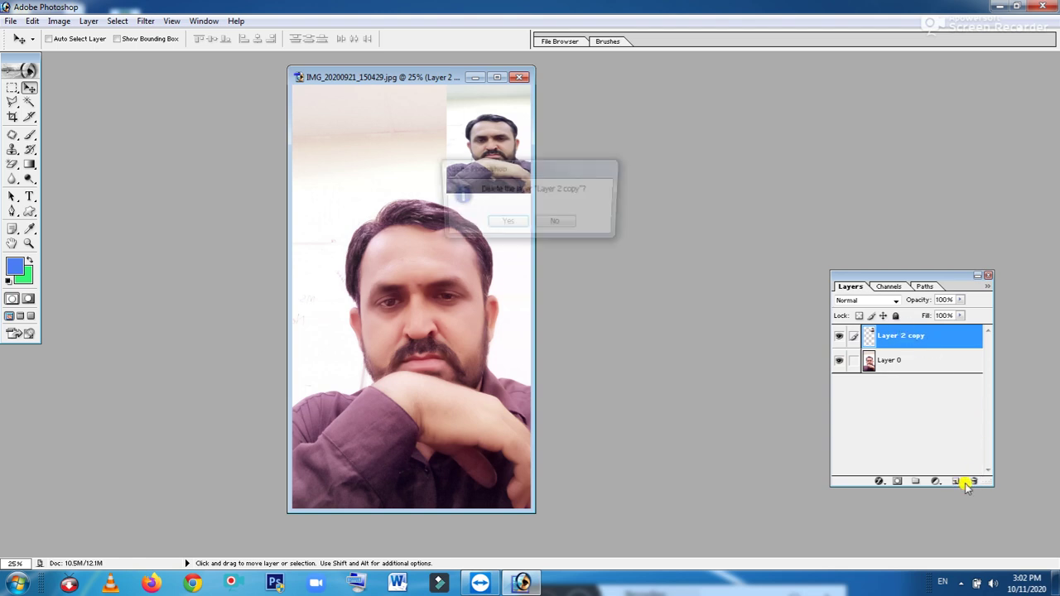
left_click(506, 222)
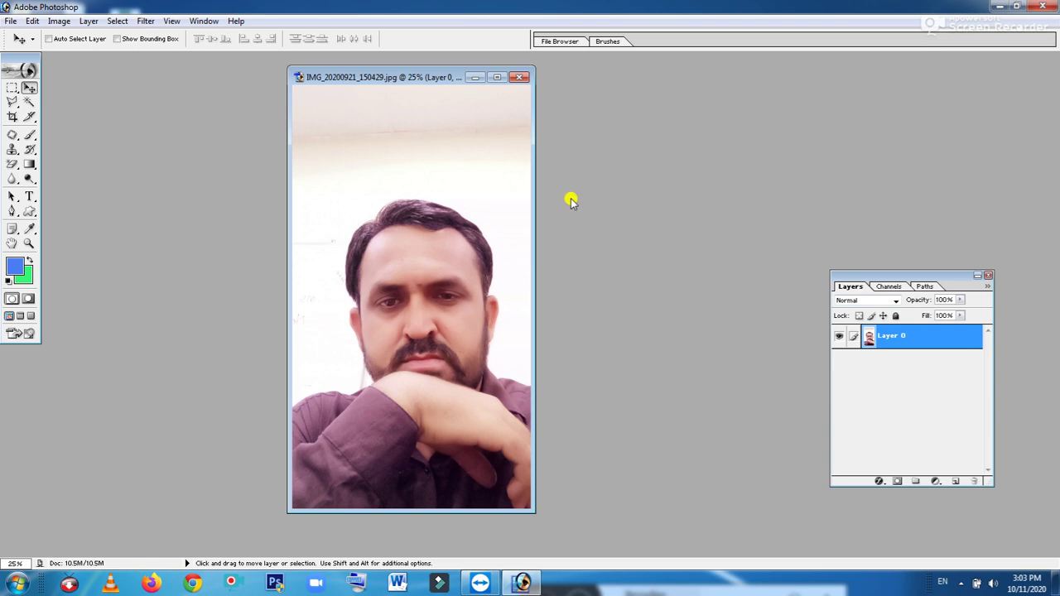
left_click_drag(393, 78, 259, 64)
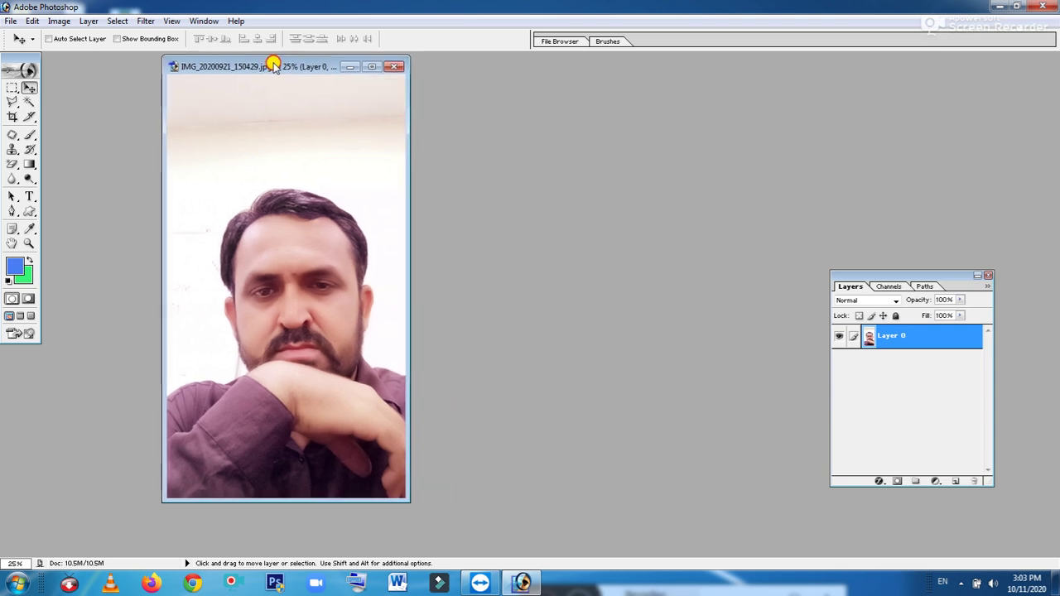
- Duplicate the portrait as Layer 0 copy and offset it up and to the left
left_click(12, 87)
left_click(29, 88)
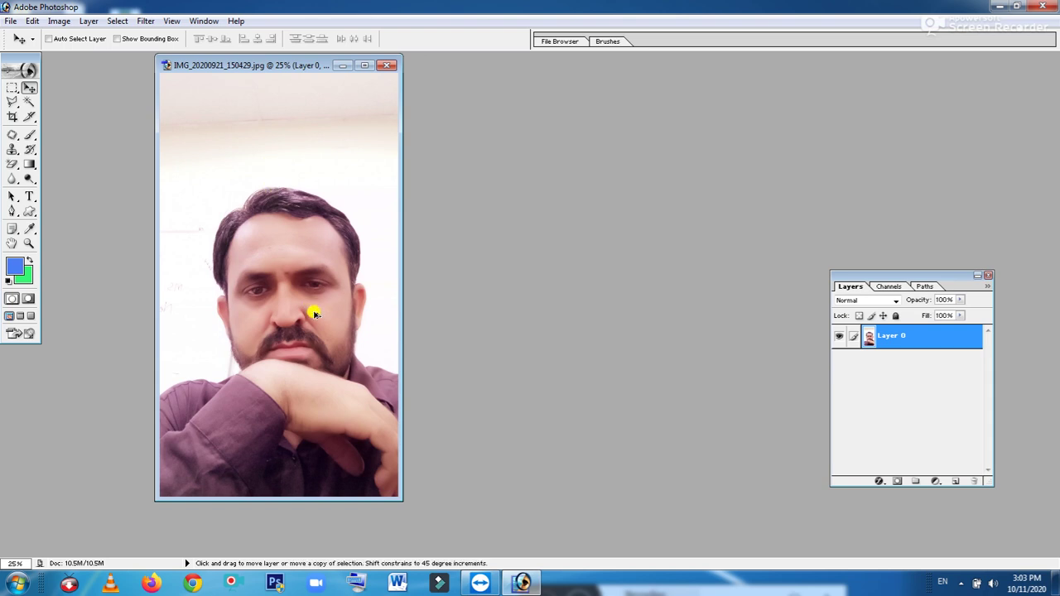
mouse_move(275, 284)
left_mouse_down()
mouse_move(270, 273)
mouse_move(303, 248)
left_mouse_up()
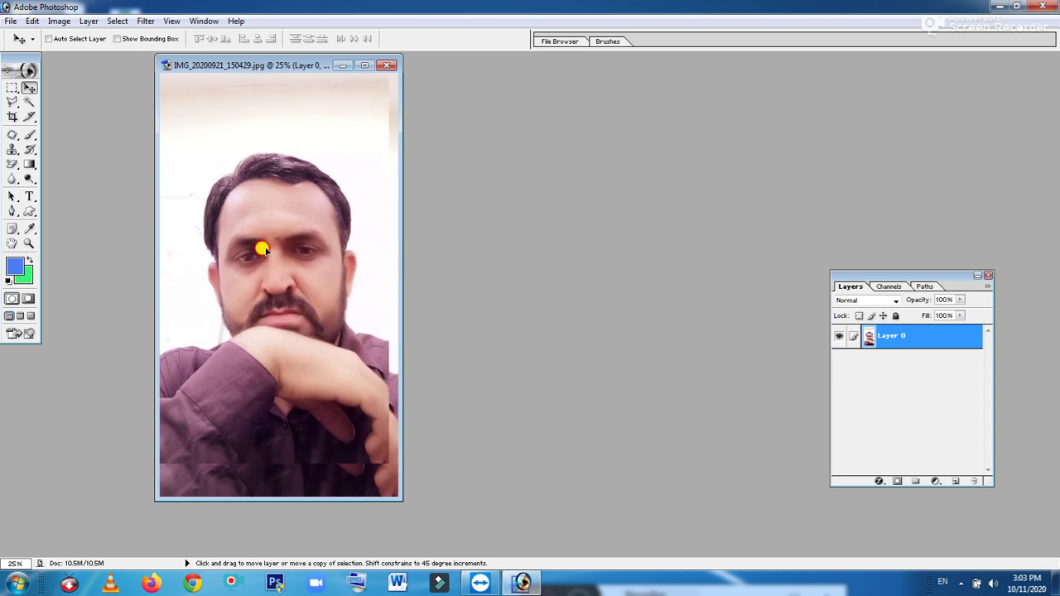
key("ctrl+j")
mouse_move(284, 168)
left_mouse_down()
mouse_move(190, 162)
mouse_move(214, 178)
mouse_move(224, 406)
mouse_move(227, 201)
mouse_move(220, 248)
mouse_move(277, 147)
mouse_move(245, 151)
mouse_move(256, 150)
left_mouse_up()
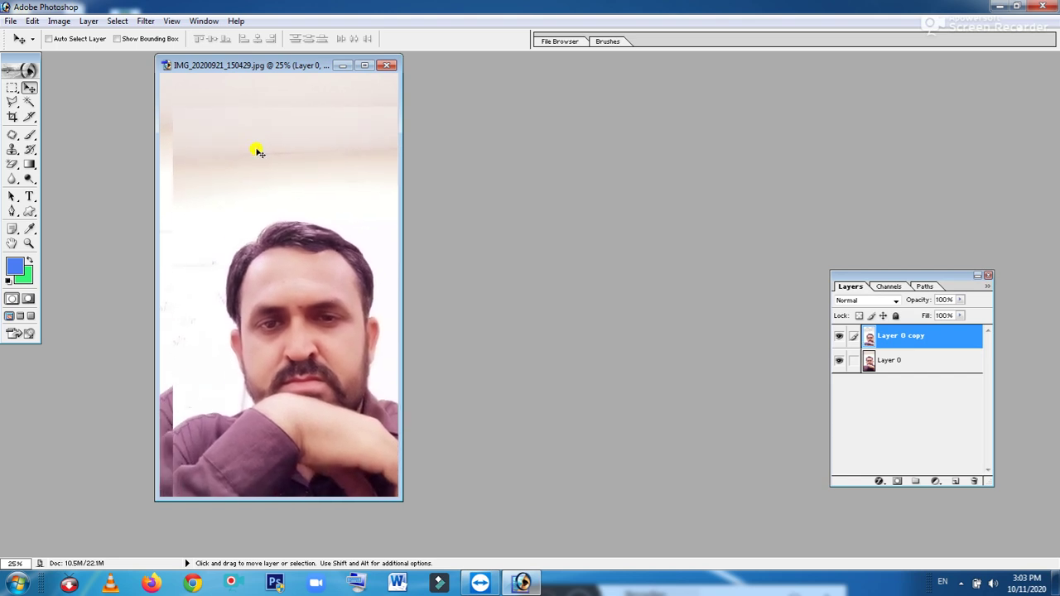
key("ctrl+t")
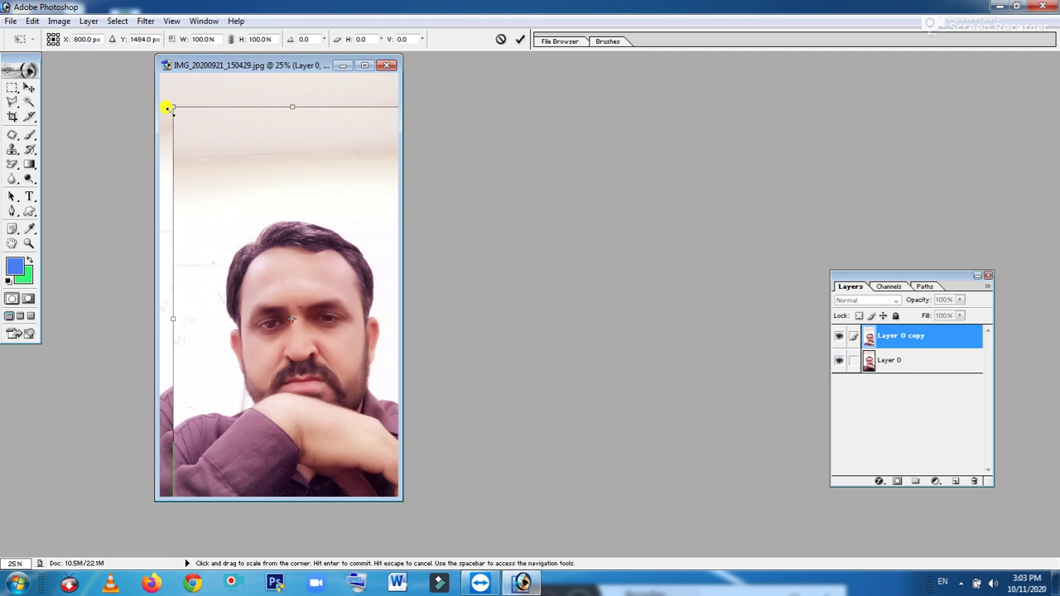
- Scale down the Layer 0 copy, then delete it so only Layer 0 remains
mouse_move(169, 104)
left_mouse_down()
mouse_move(191, 135)
mouse_move(213, 246)
mouse_move(285, 336)
mouse_move(291, 367)
mouse_move(205, 103)
left_mouse_up()
key("Return")
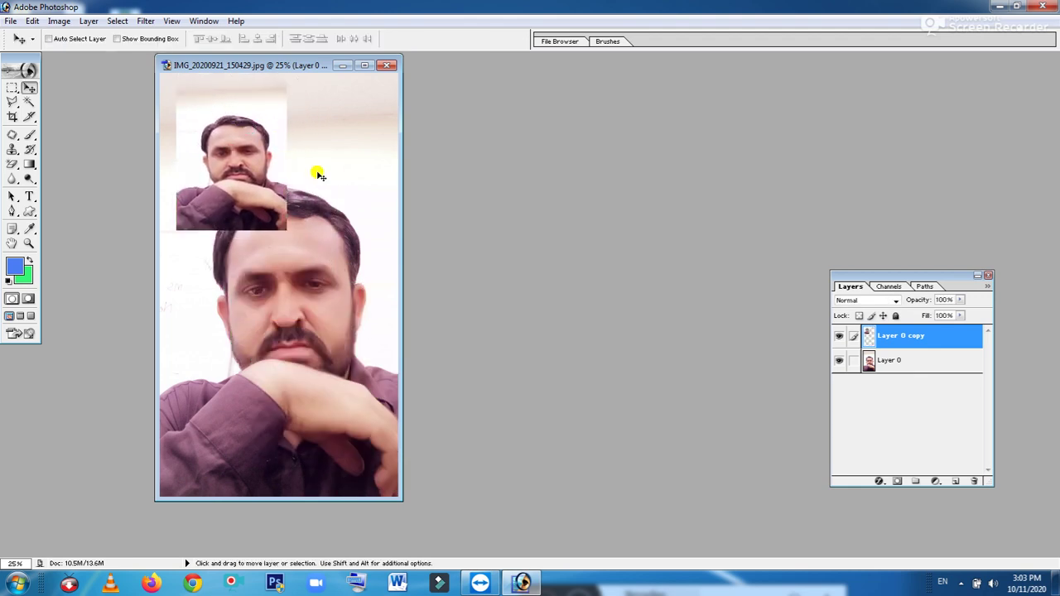
left_click(365, 64)
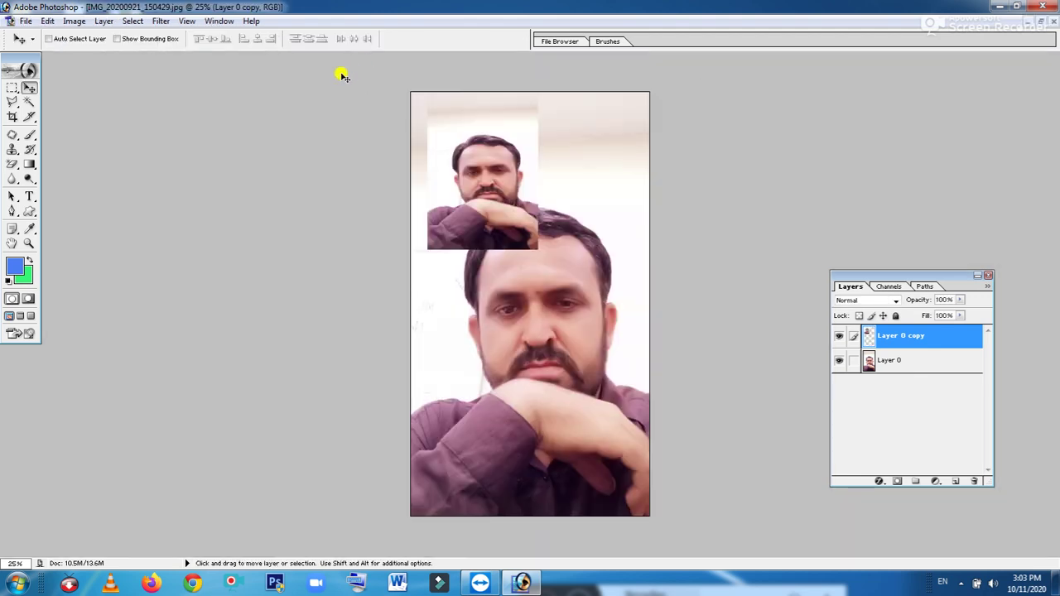
left_click(975, 483)
left_click(504, 223)
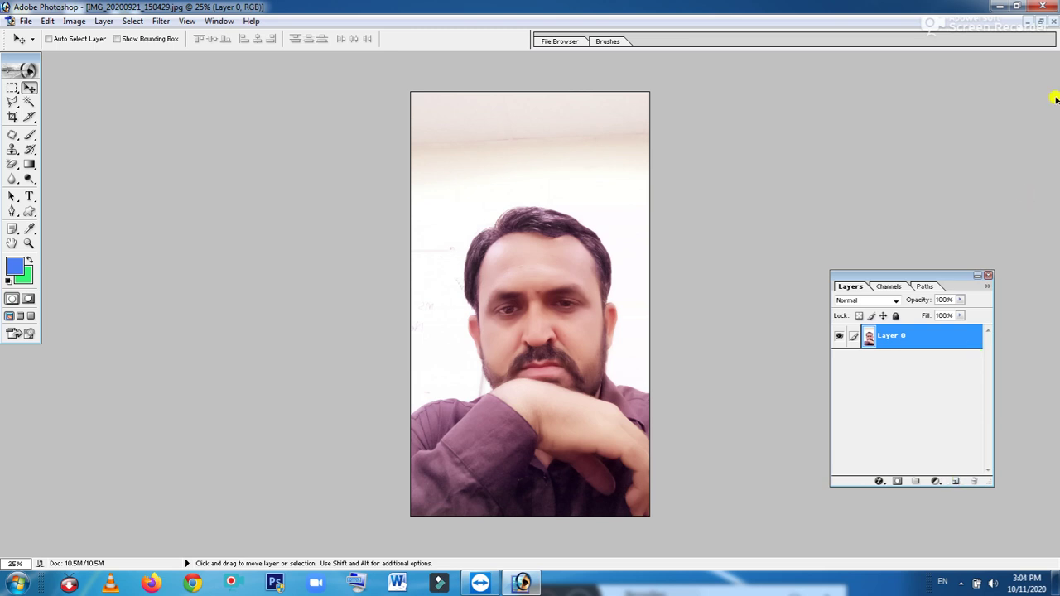
left_click(1040, 21)
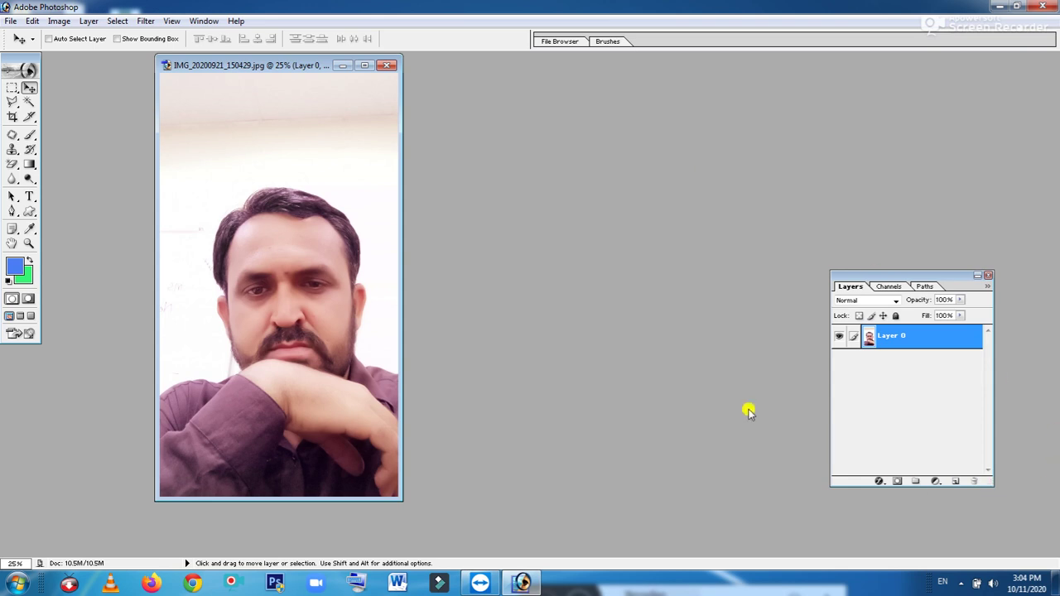
- Add an empty Layer 1 above the portrait and reselect Layer 0
left_click(953, 483)
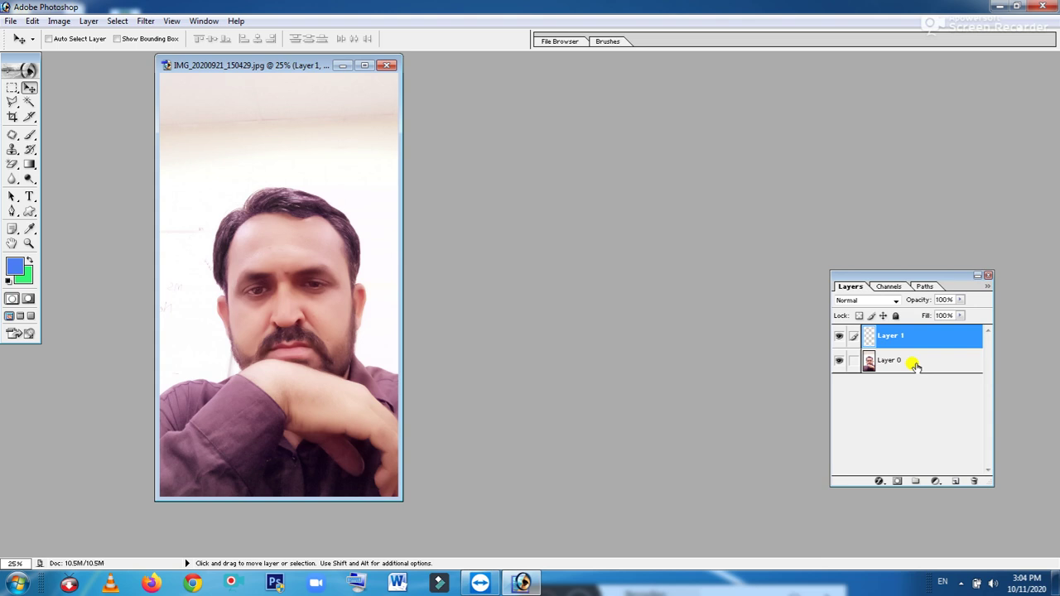
left_click(908, 364)
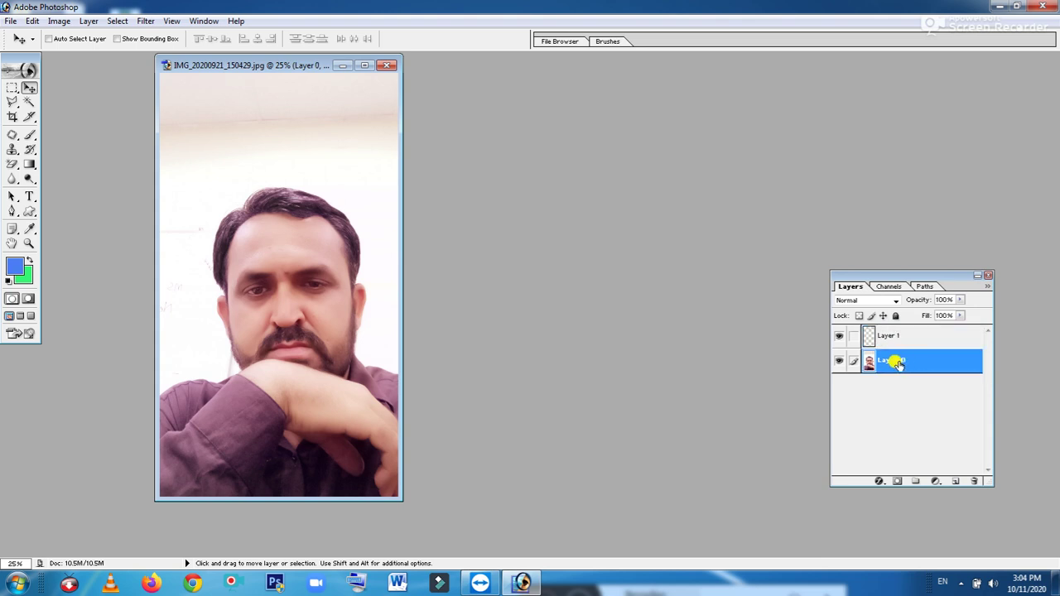
- Add 'Naimatullah' as a text layer and move it to the top centre of the photo
left_click(29, 197)
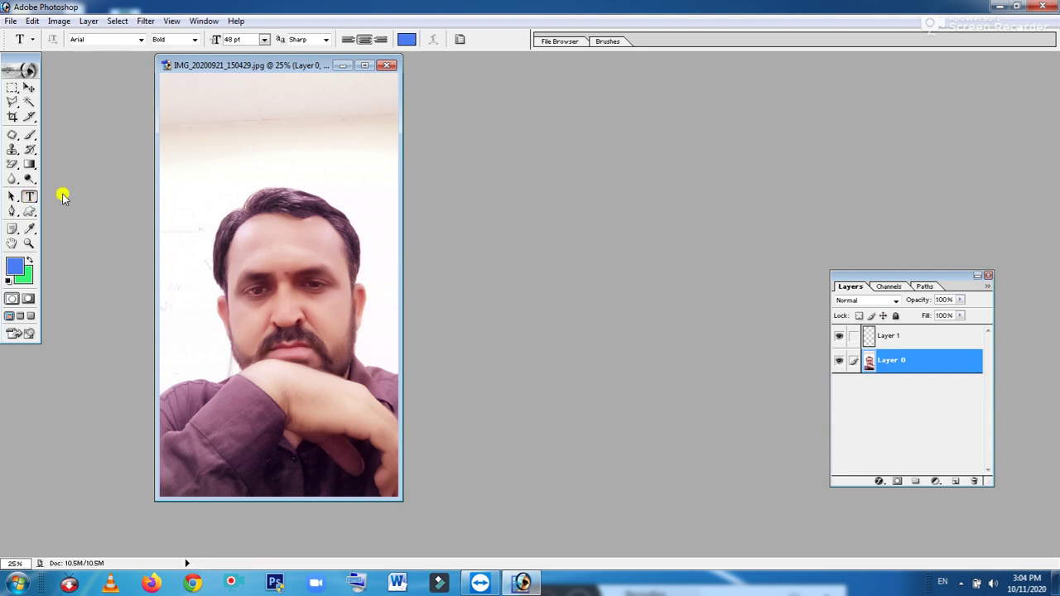
left_click(171, 103)
type("imatullah")
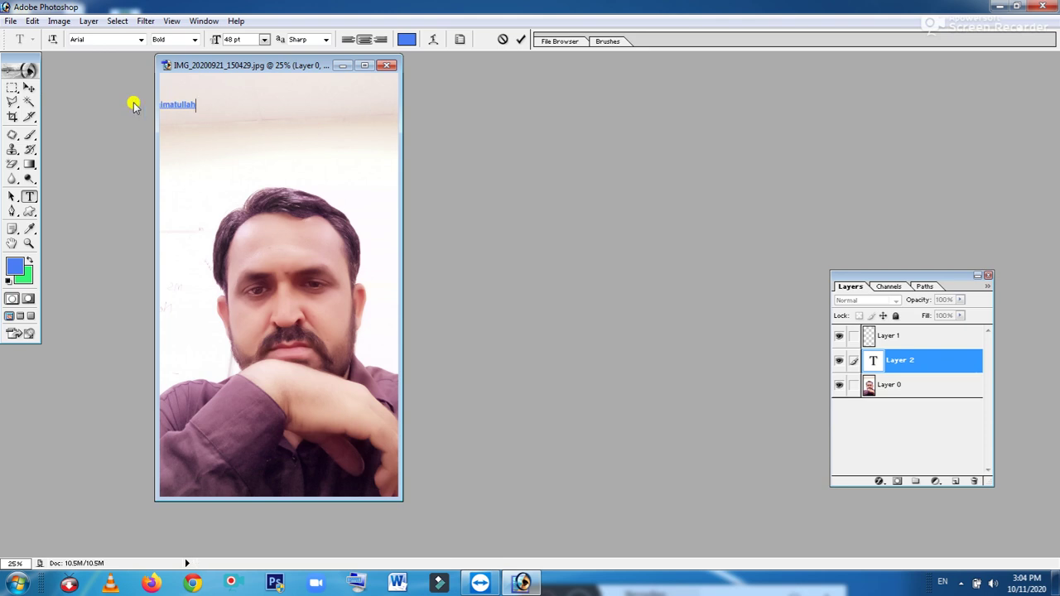
left_click(28, 87)
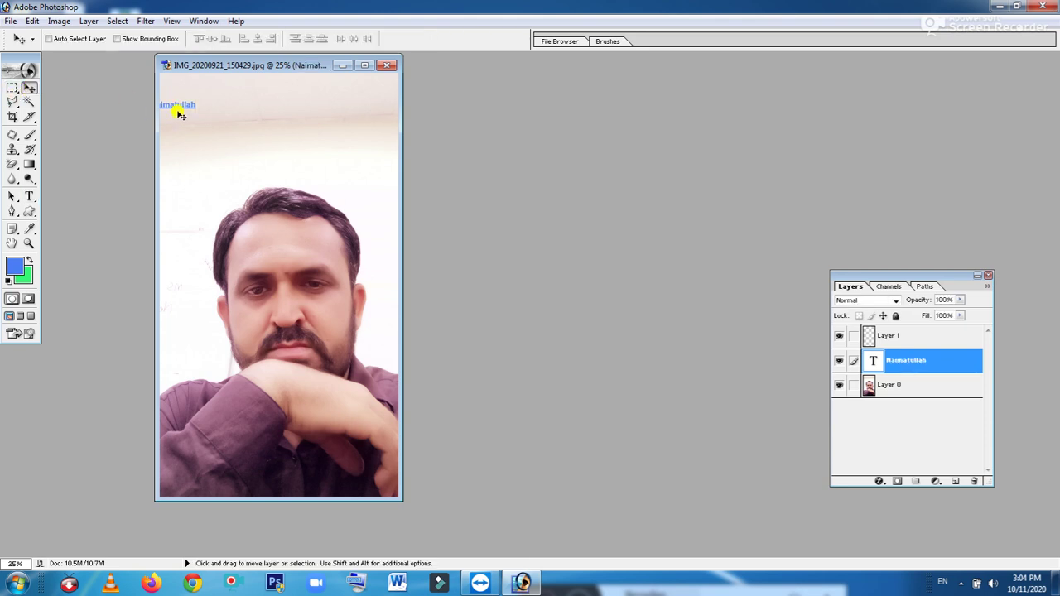
left_click_drag(181, 116, 273, 125)
- Stretch the name text wider and taller across the photo's top
key("ctrl+t")
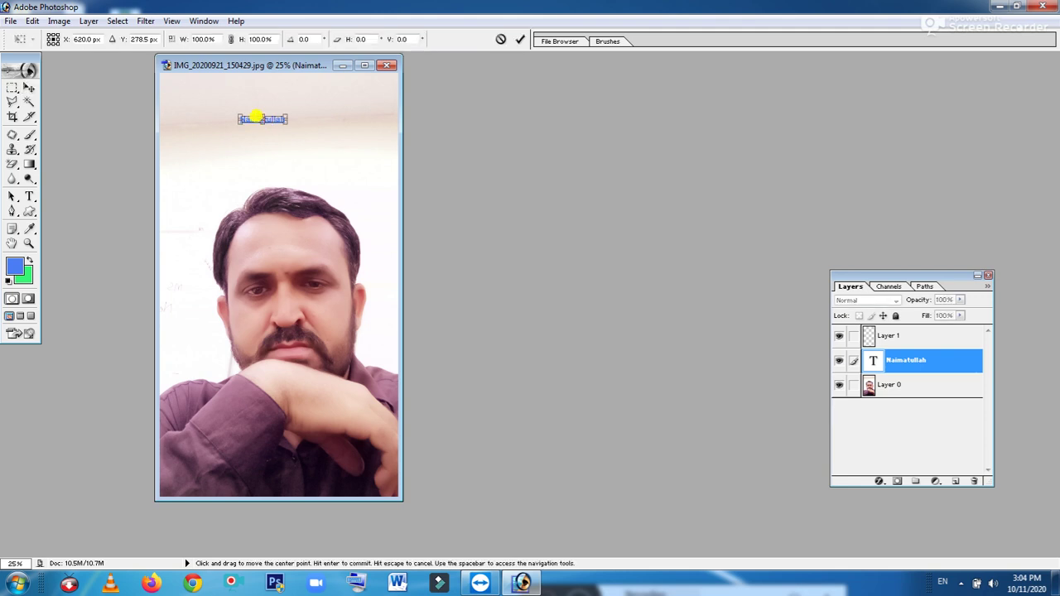
left_click_drag(283, 121, 367, 154)
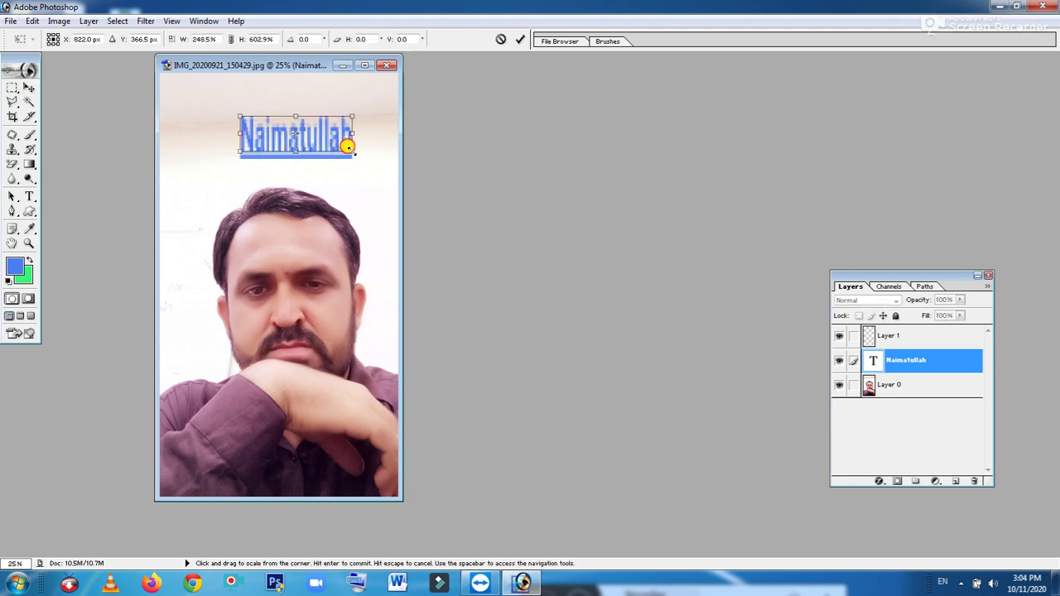
left_click_drag(241, 131, 182, 130)
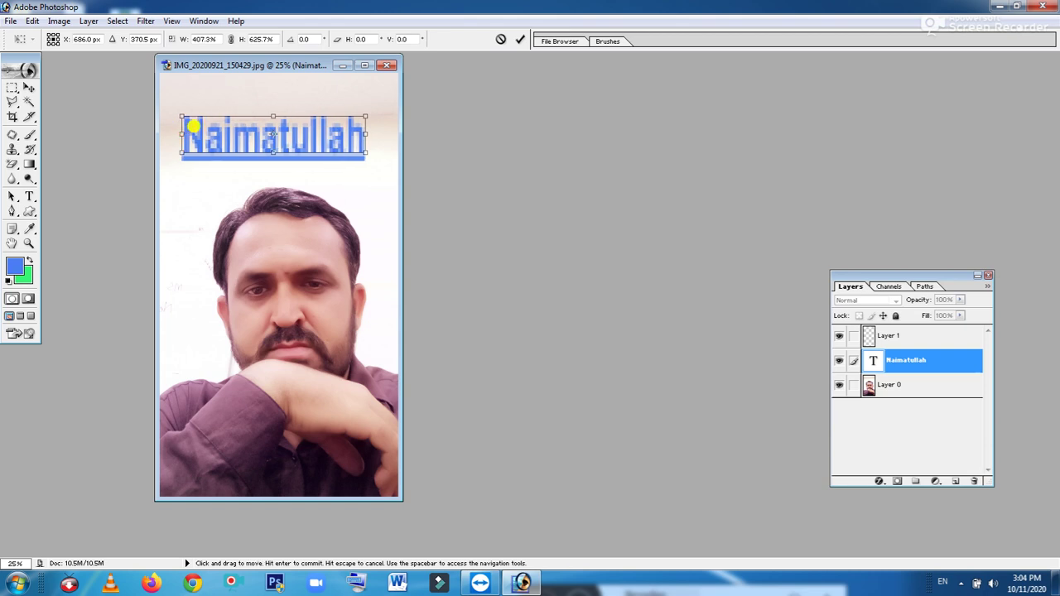
left_click_drag(272, 110, 272, 99)
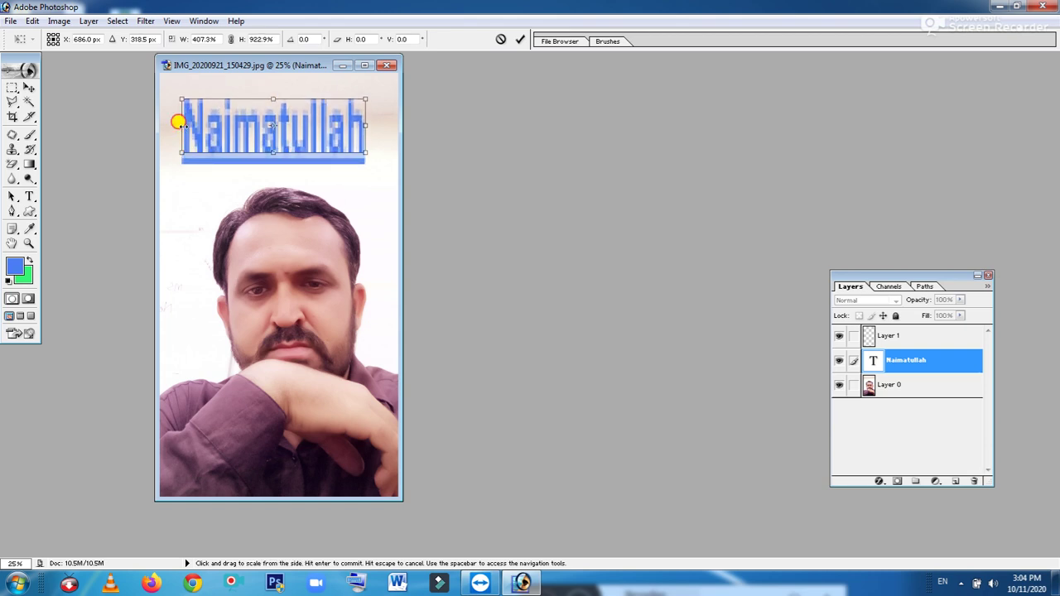
left_click_drag(180, 123, 168, 124)
left_click_drag(367, 126, 383, 126)
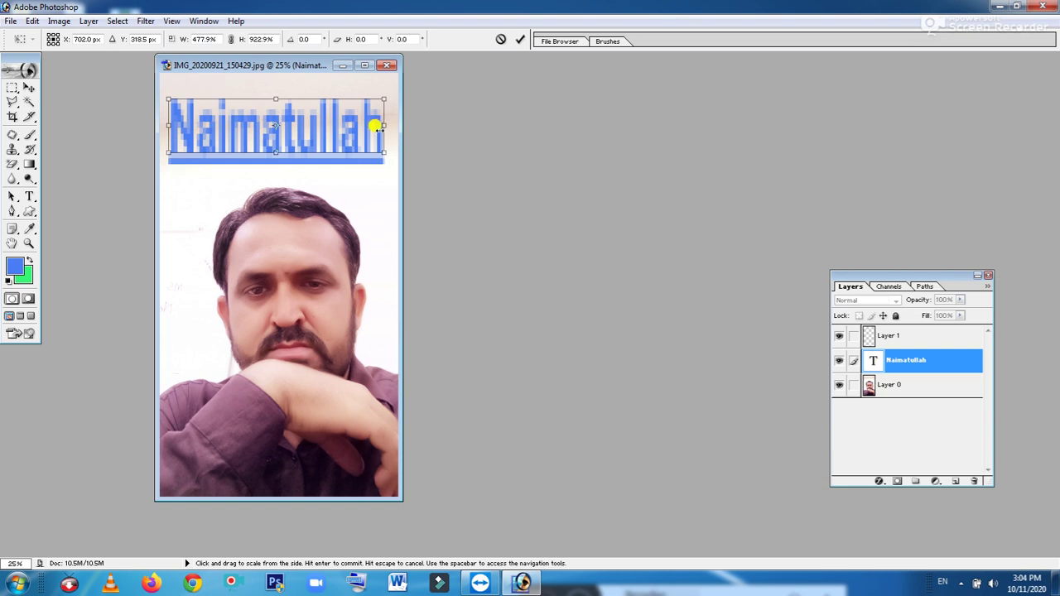
key("Return")
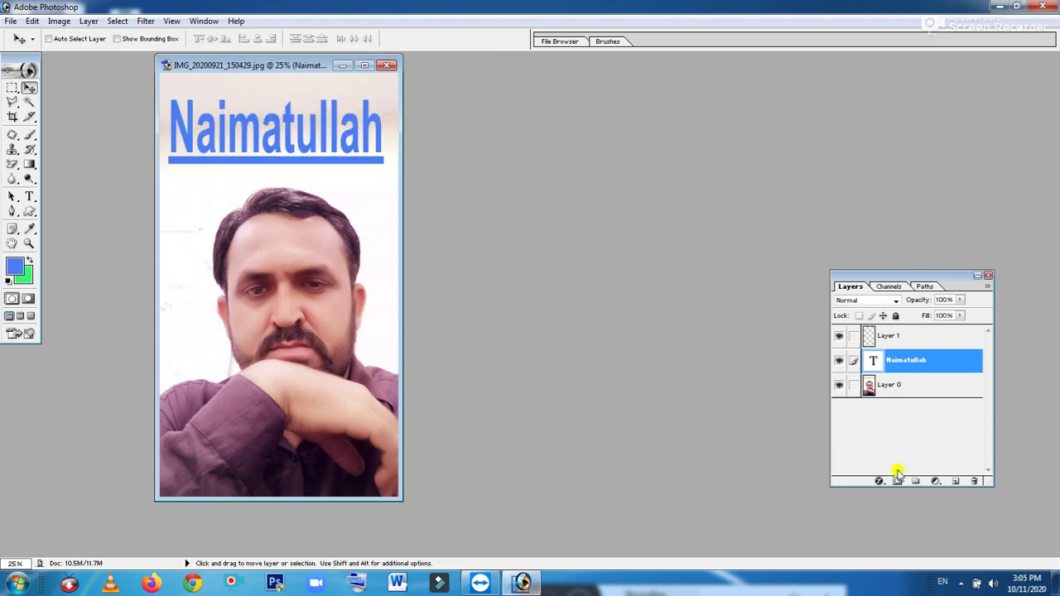
- Show the Styles panel of preset layer styles from the Window menu
left_click(961, 583)
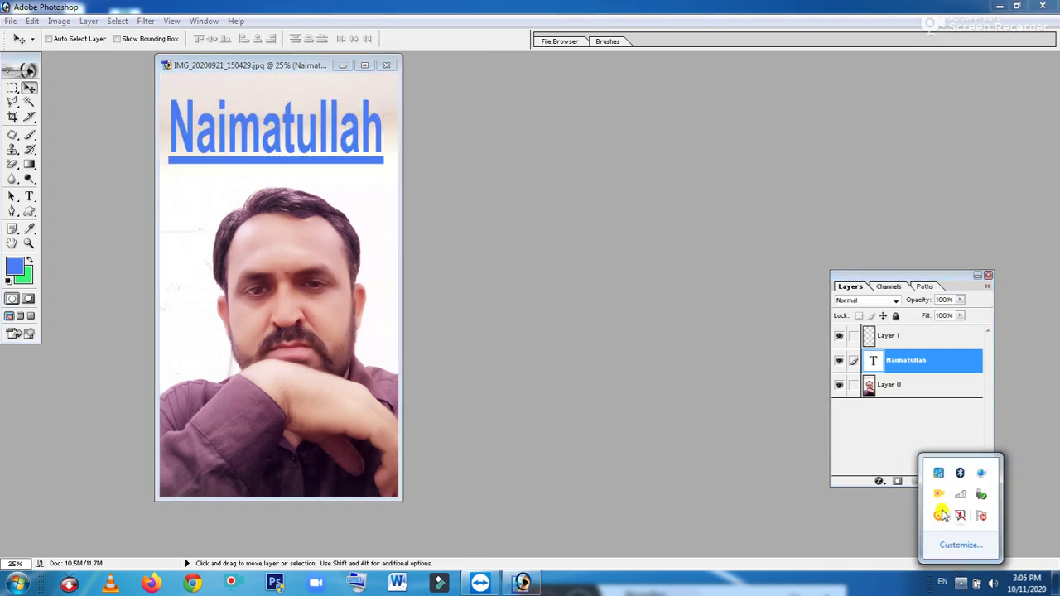
left_click(577, 379)
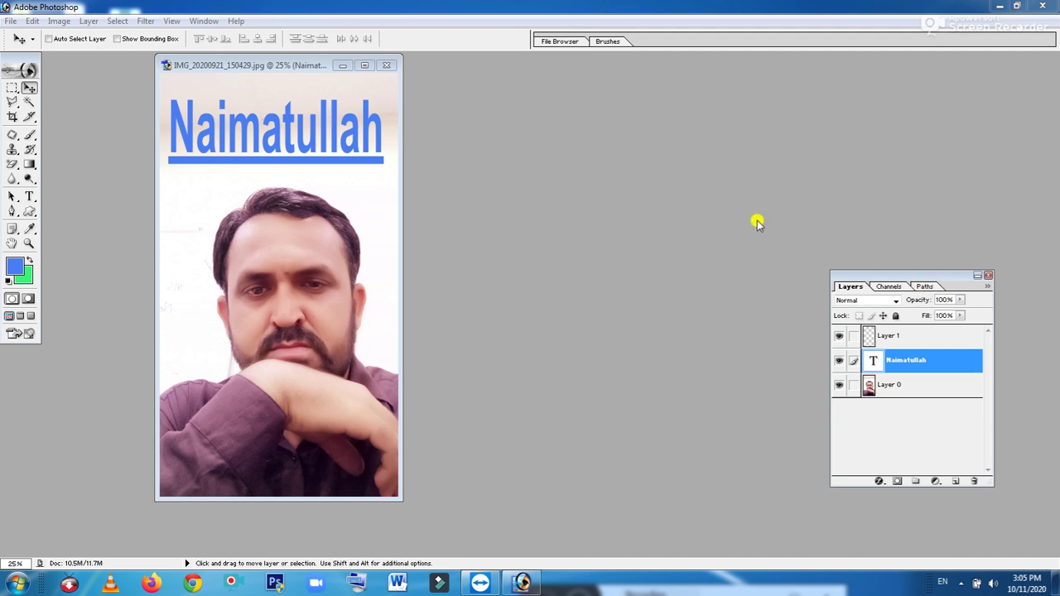
left_click(196, 7)
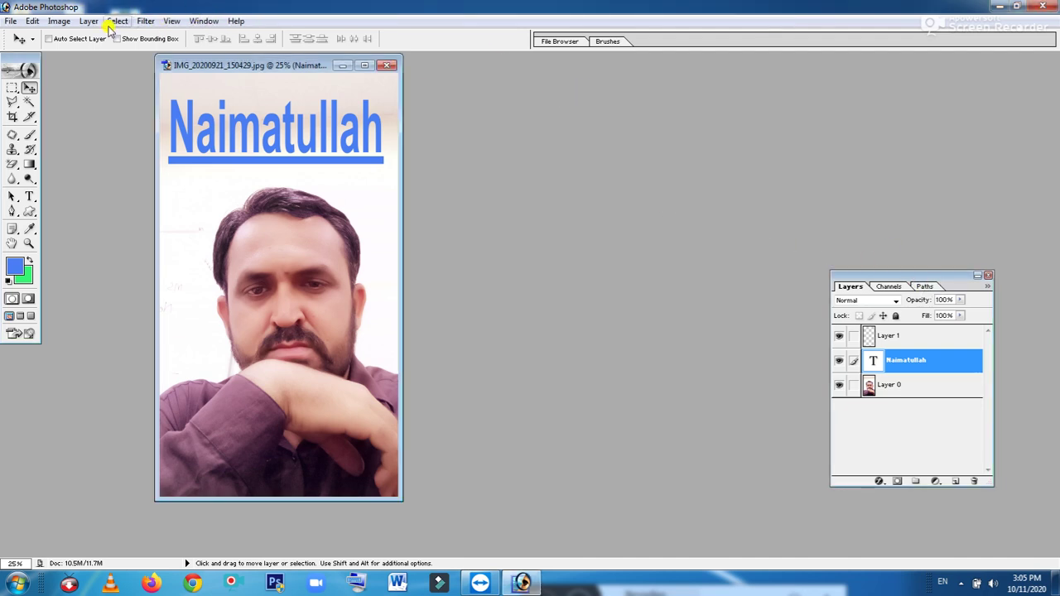
left_click(200, 21)
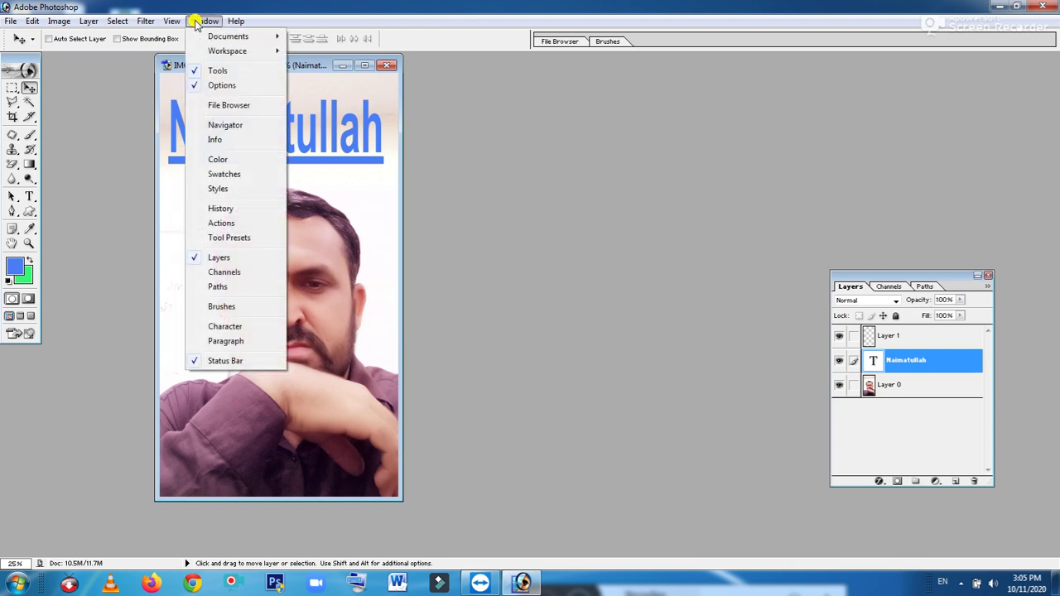
left_click(204, 190)
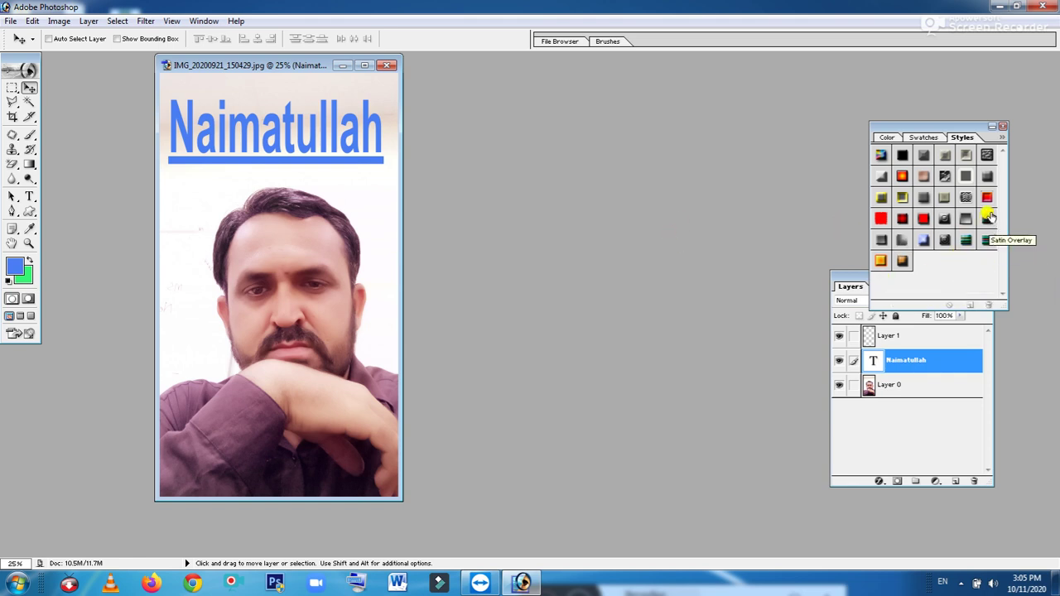
- Preview gradient bevel, blue stroked, rainbow, yellow, red glowing and grey metallic styles on the name
left_click(986, 197)
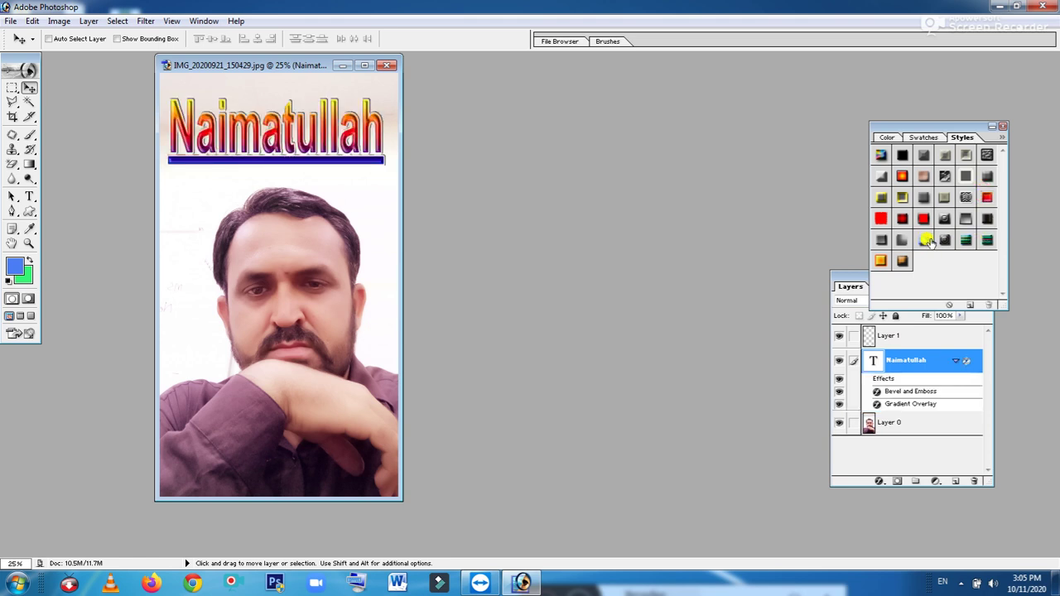
left_click(901, 197)
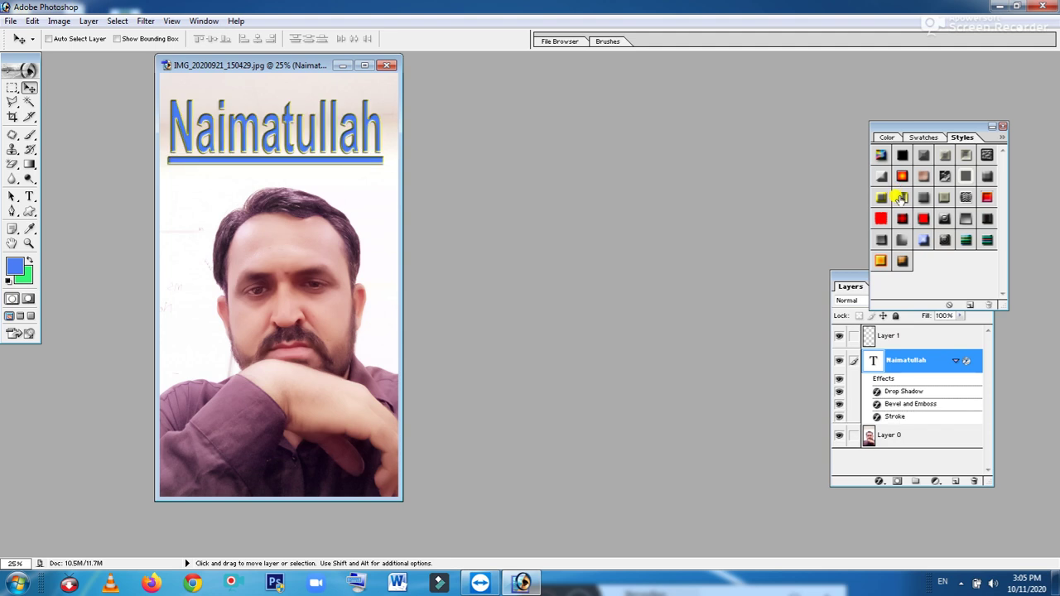
left_click(902, 176)
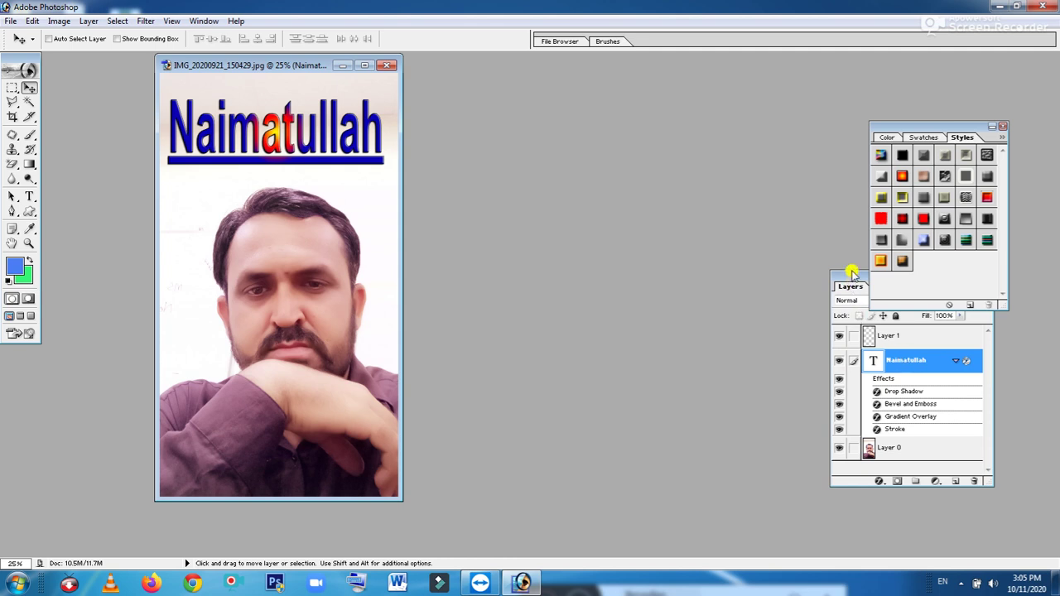
left_click(879, 261)
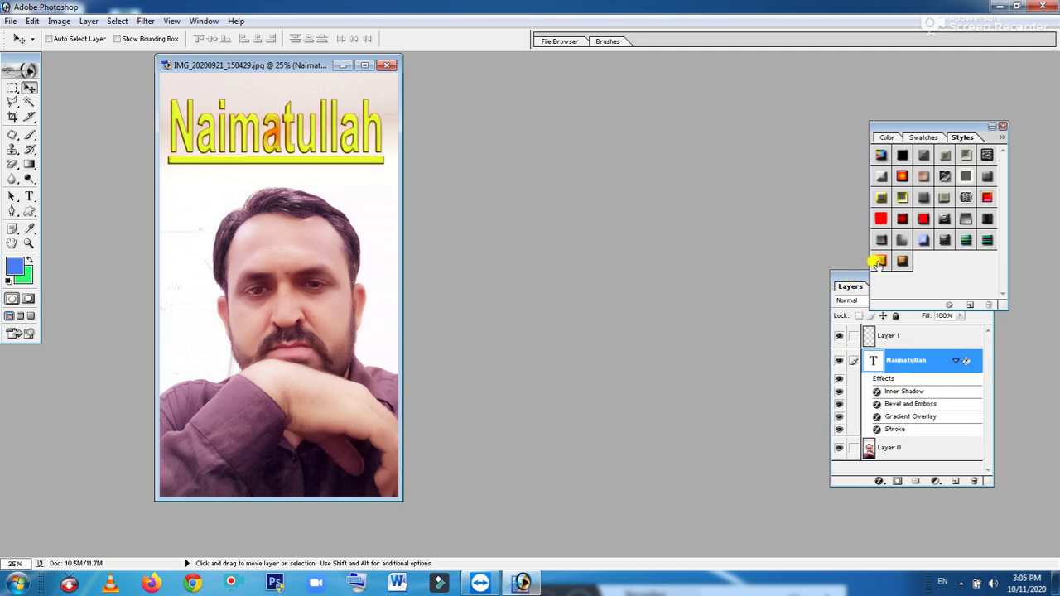
left_click(879, 219)
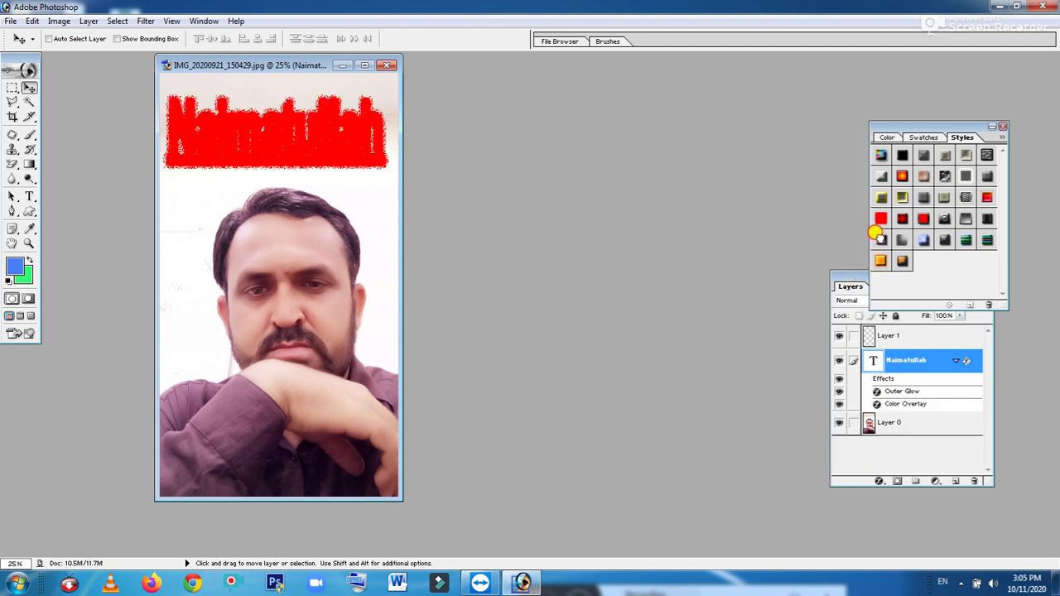
left_click(881, 239)
- Try blue and rainbow styles, then settle on the red-yellow gradient bevel style for Naimatullah
left_click(944, 199)
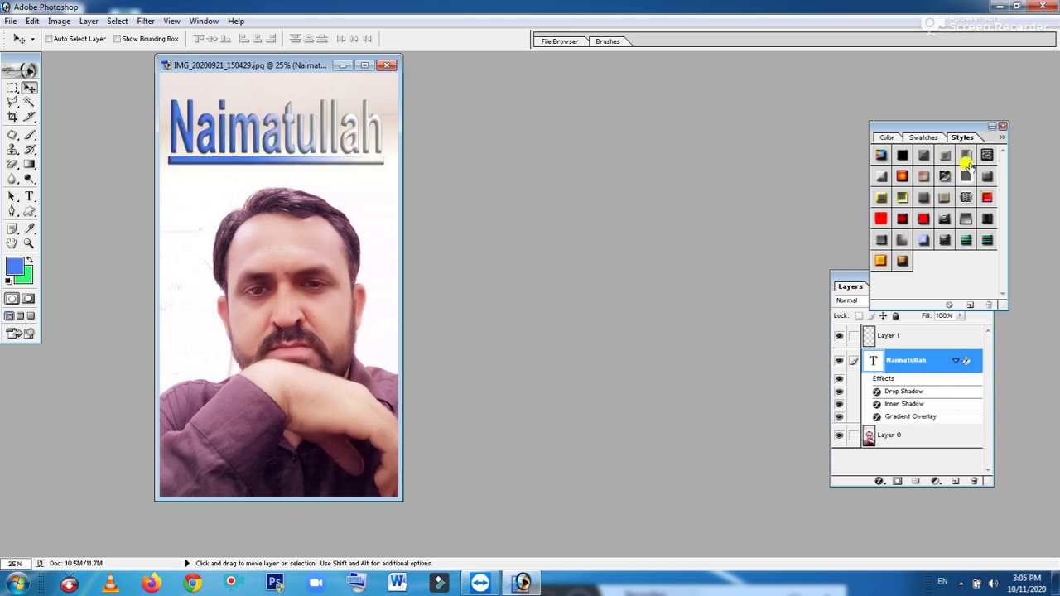
left_click(966, 158)
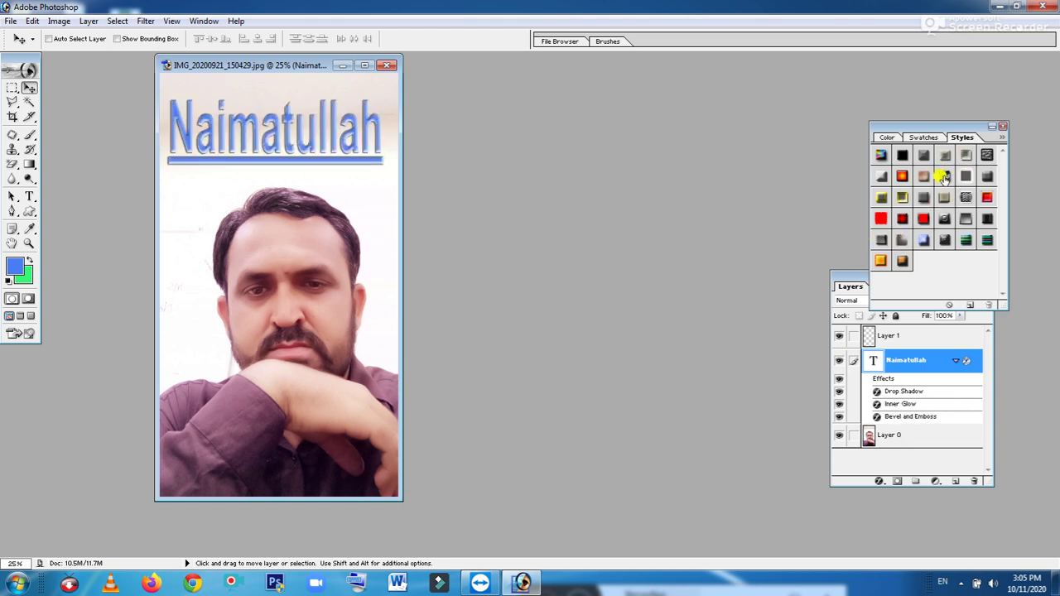
left_click(945, 177)
left_click(902, 176)
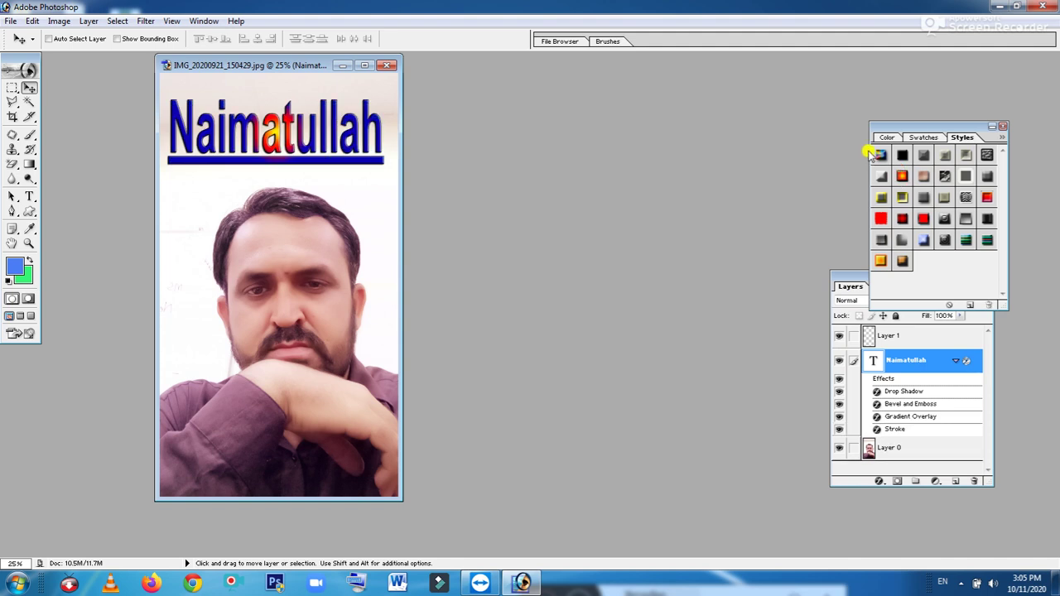
left_click(880, 155)
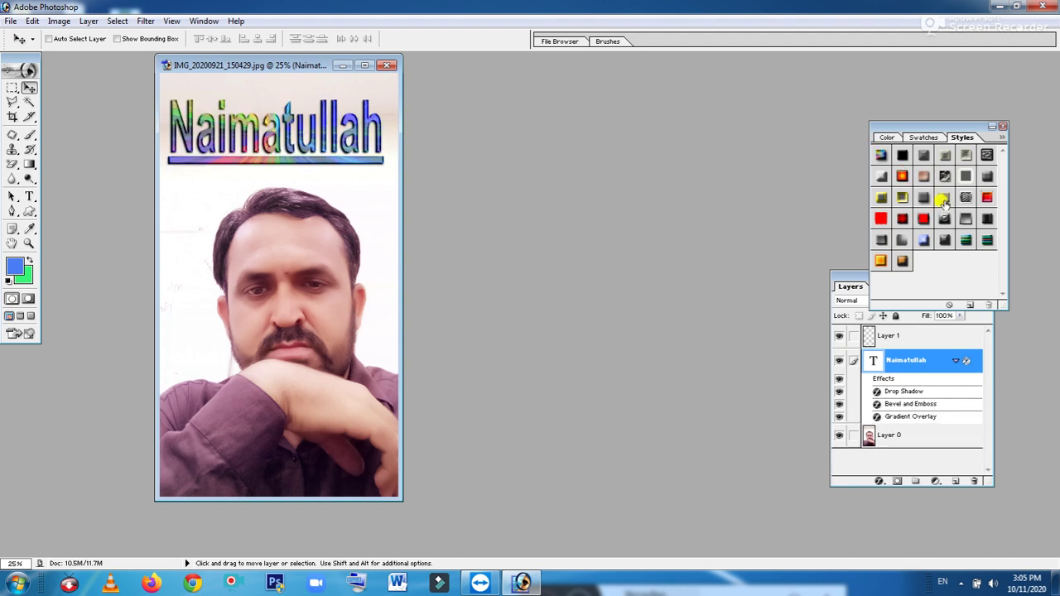
left_click(987, 198)
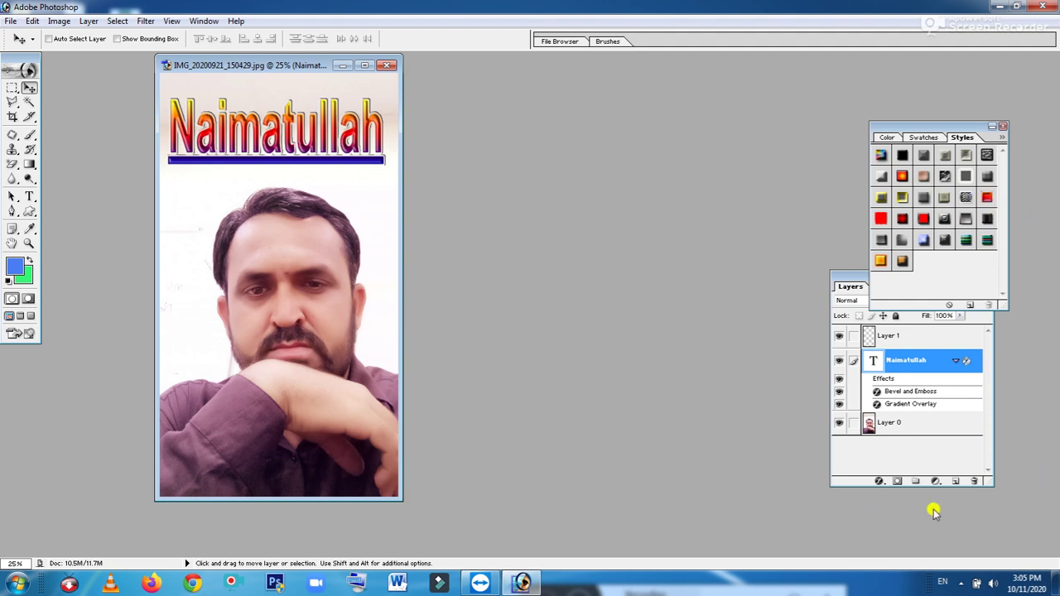
left_click(960, 582)
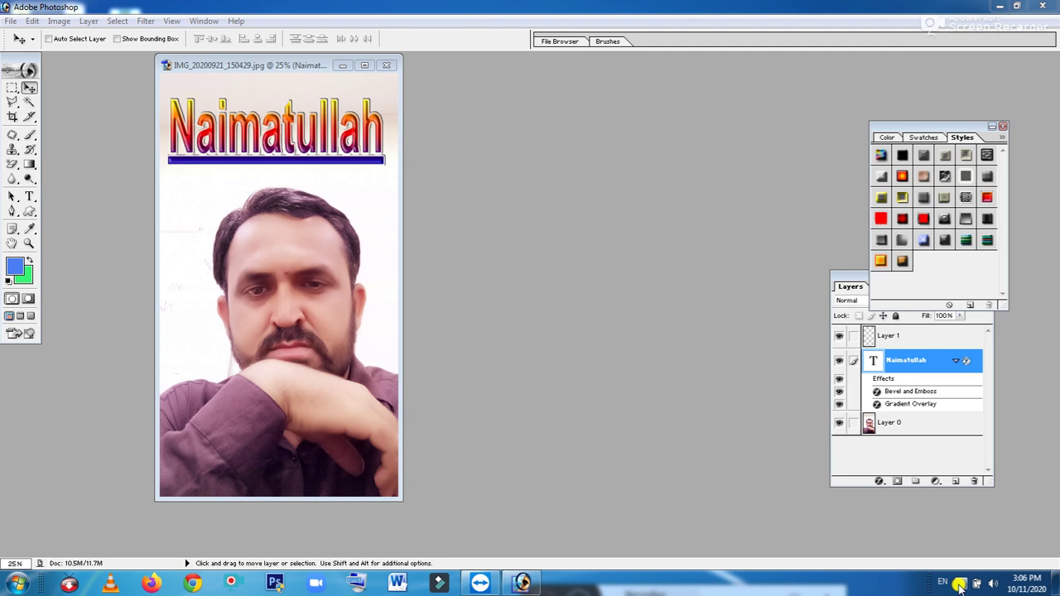